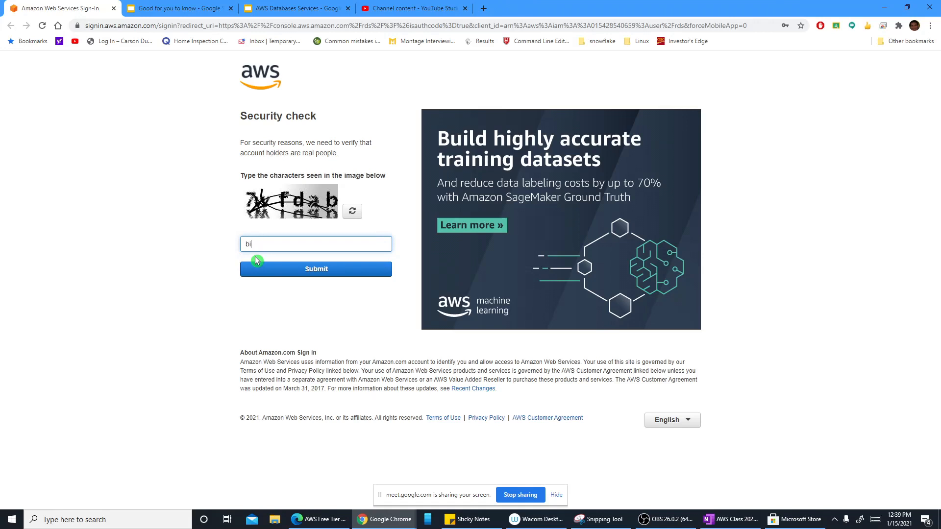
Step: Submit the security check, reload the sign-in page, and sign in as root user with the saved account email and password
{"action": "left_click", "coordinate": [258, 268]}
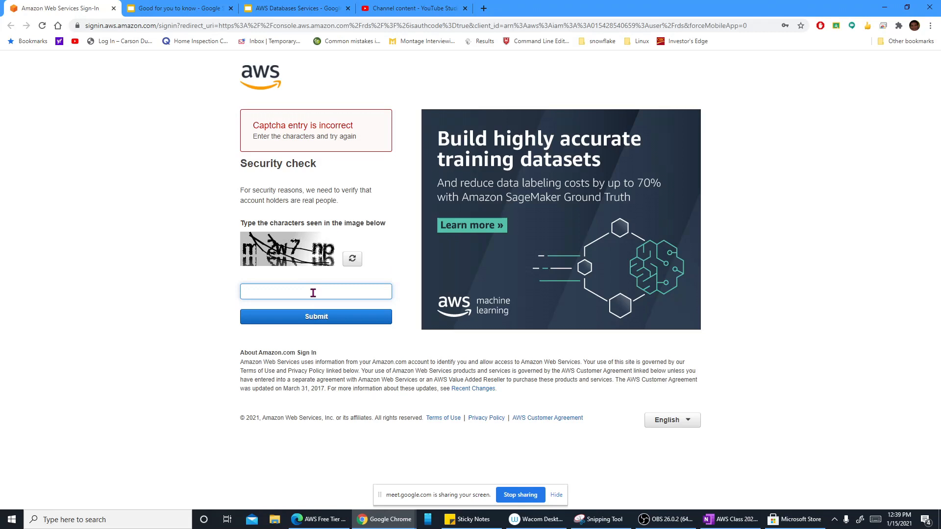
{"action": "left_click", "coordinate": [43, 27]}
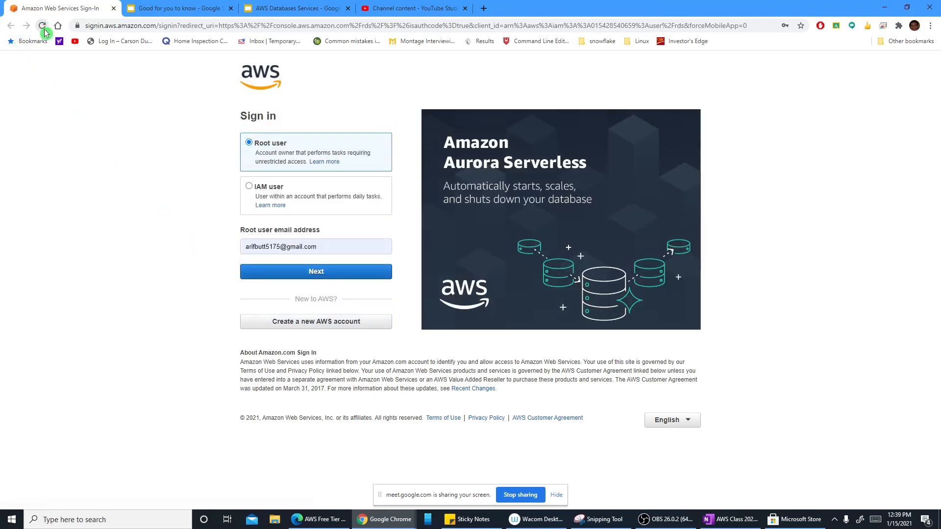
{"action": "left_click", "coordinate": [315, 246]}
{"action": "left_click", "coordinate": [319, 299]}
{"action": "left_click", "coordinate": [302, 275]}
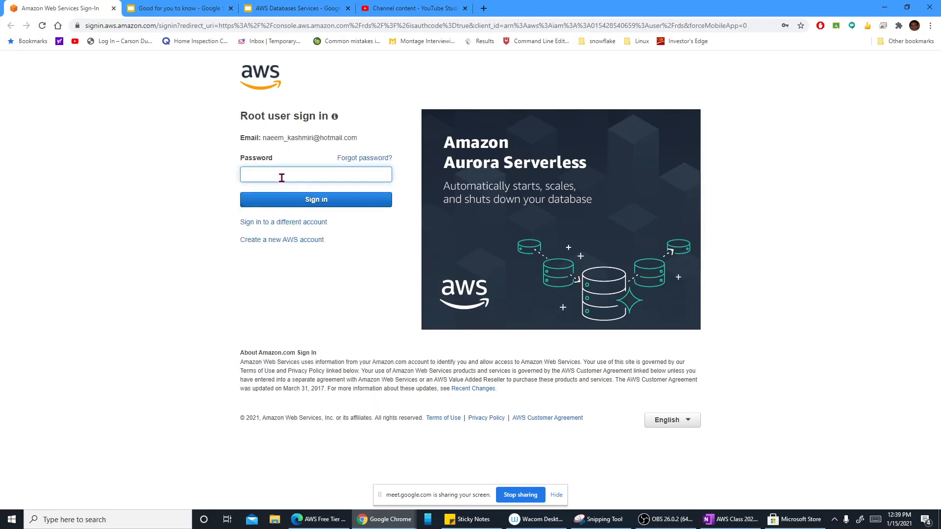
{"action": "left_click", "coordinate": [282, 178]}
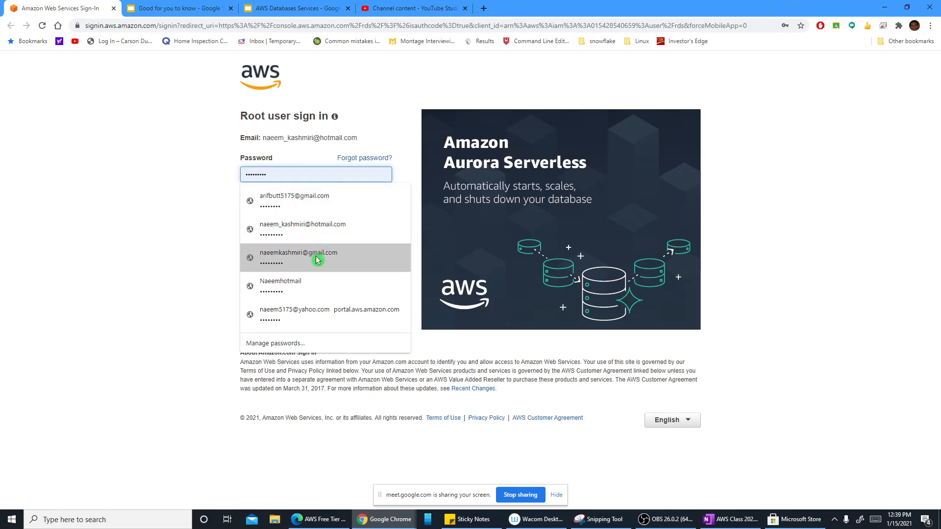
{"action": "left_click", "coordinate": [293, 228]}
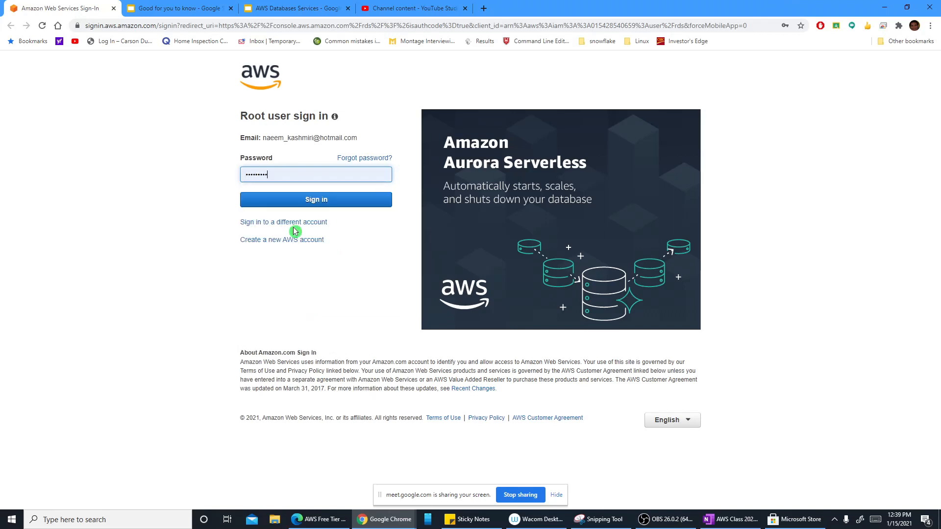
{"action": "left_click", "coordinate": [294, 203]}
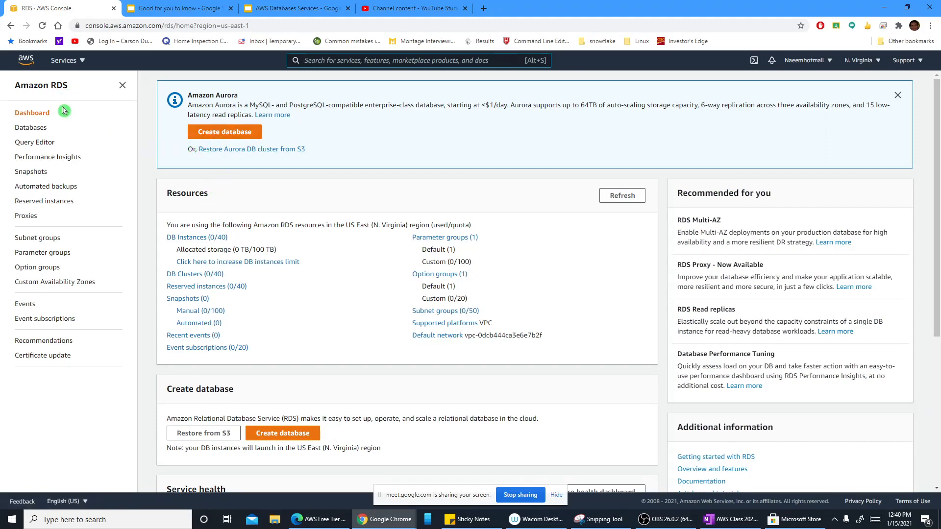
Step: Search the AWS services for "rds" and open the RDS console
{"action": "left_click", "coordinate": [78, 60]}
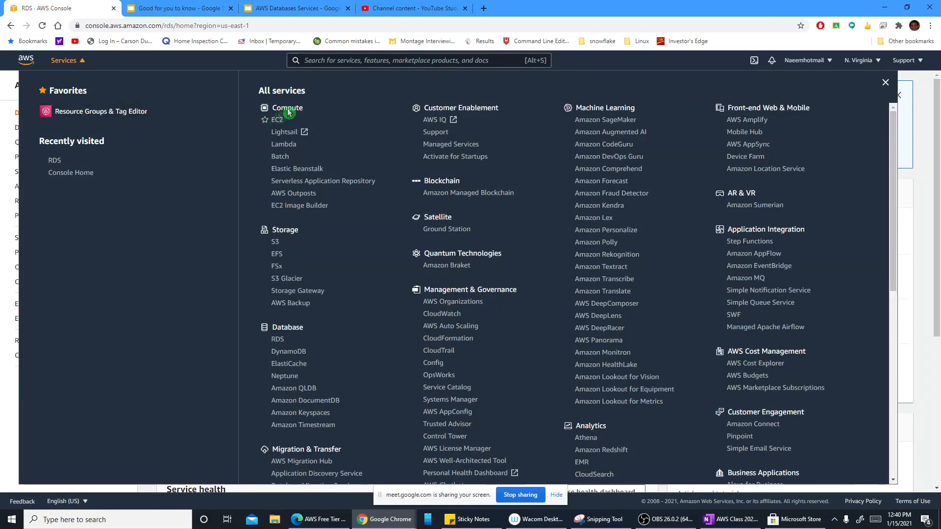
{"action": "left_click", "coordinate": [306, 60]}
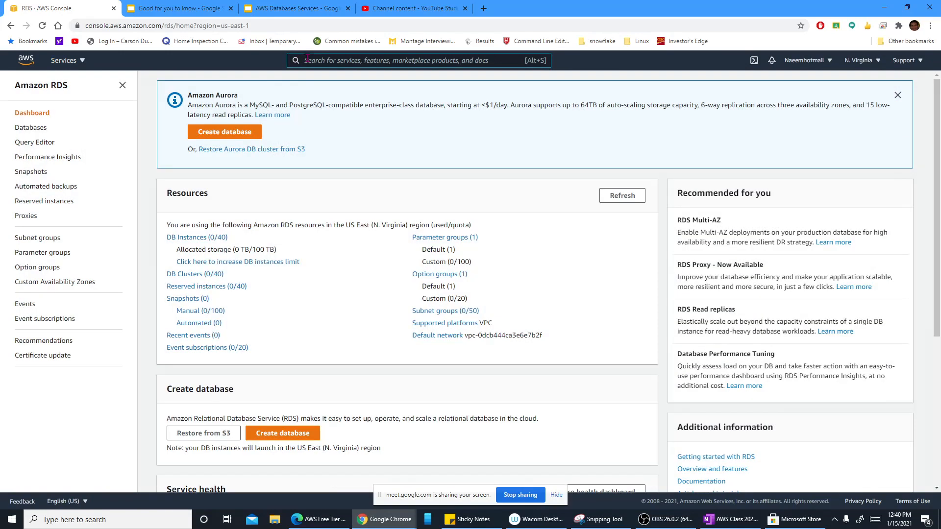
{"action": "type", "text": "rds"}
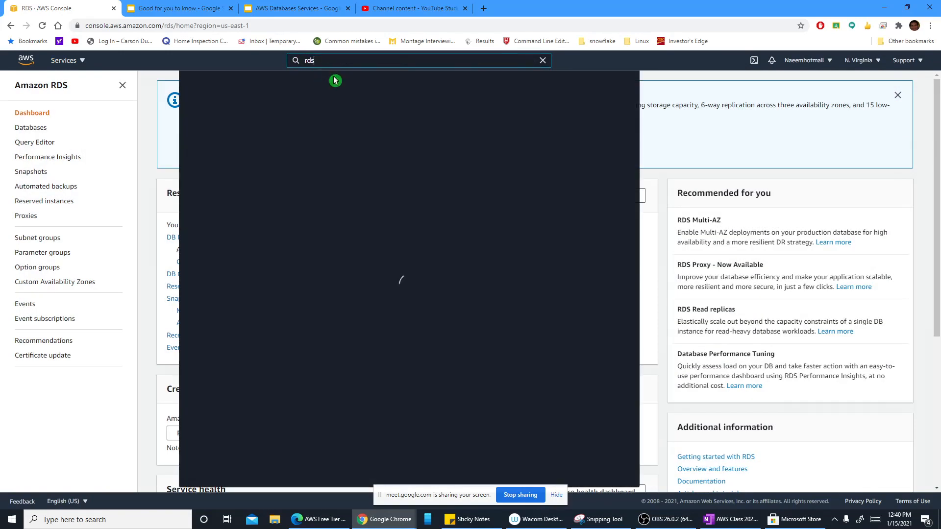
{"action": "left_click", "coordinate": [344, 140]}
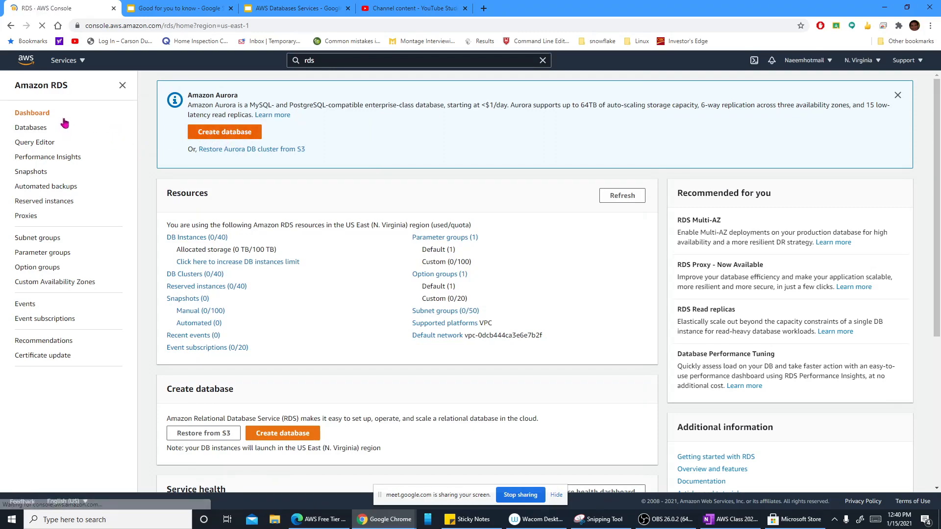
Step: Start creating an RDS database with the Standard create method and choose MySQL as the engine type
{"action": "left_click", "coordinate": [233, 134]}
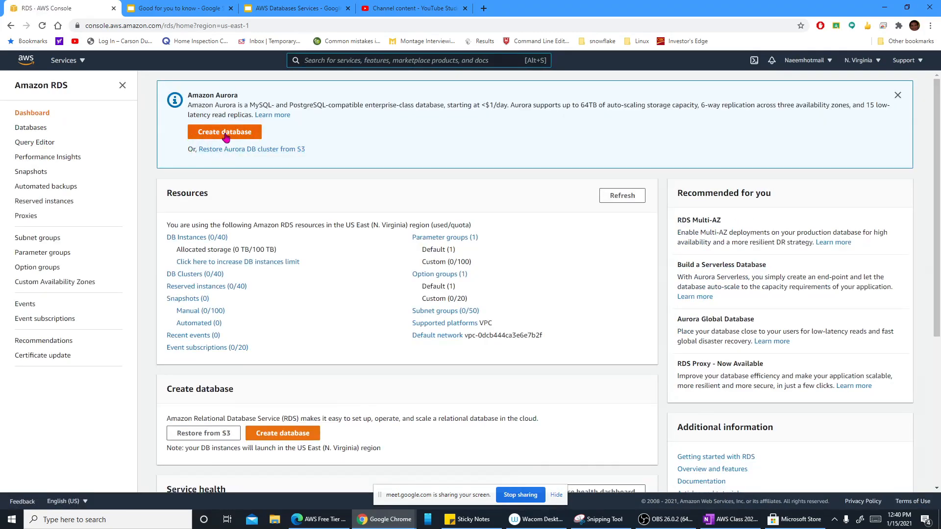
{"action": "left_click", "coordinate": [229, 134]}
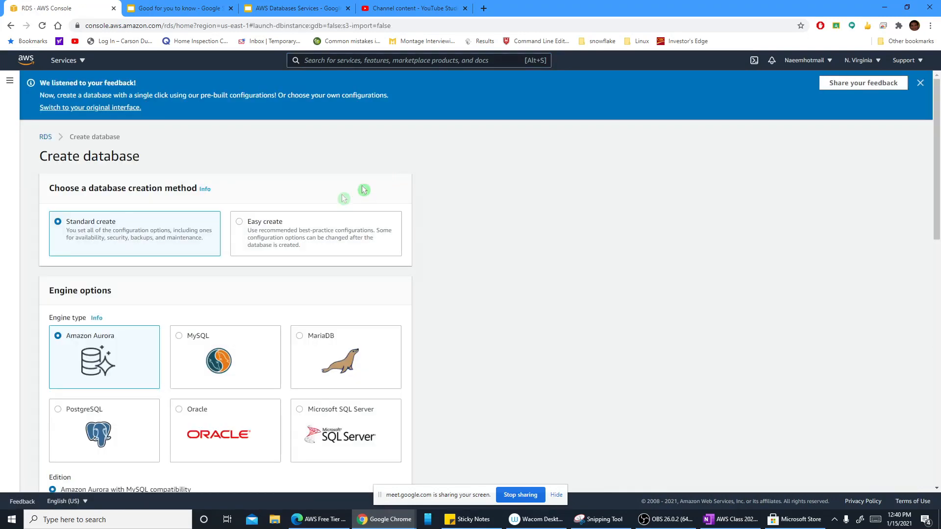
{"action": "scroll", "coordinate": [172, 246], "scroll_direction": "down", "scroll_amount": 1}
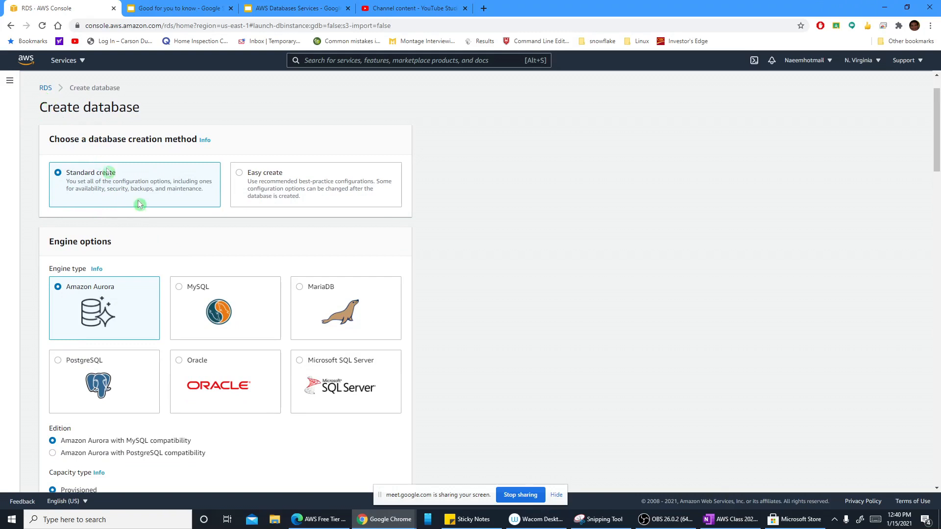
{"action": "scroll", "coordinate": [154, 222], "scroll_direction": "down", "scroll_amount": 1}
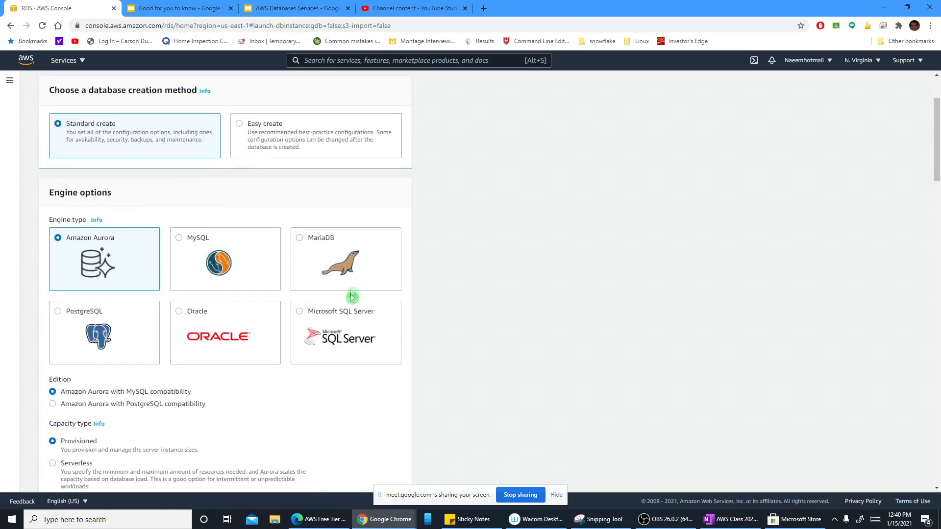
{"action": "left_click", "coordinate": [181, 239]}
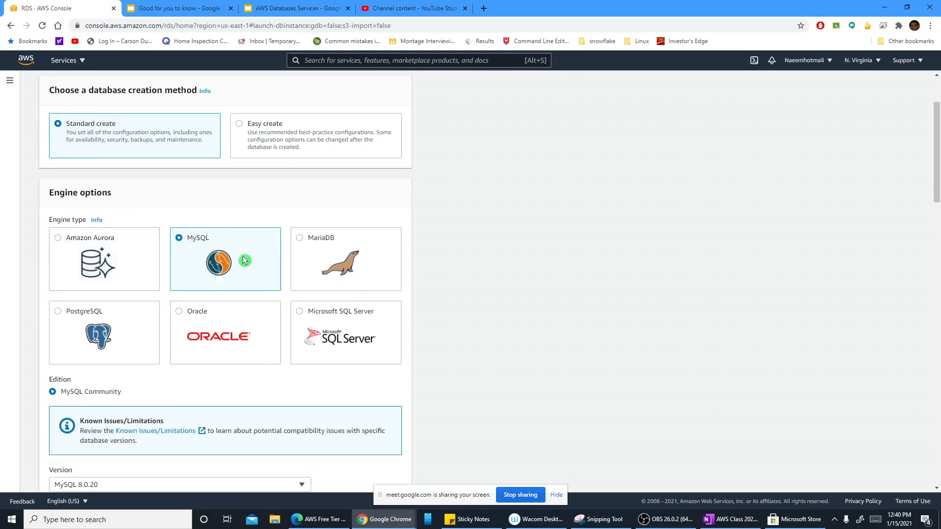
Step: Review the MySQL edition and version options, and choose the Free tier template
{"action": "scroll", "coordinate": [259, 264], "scroll_direction": "down", "scroll_amount": 2}
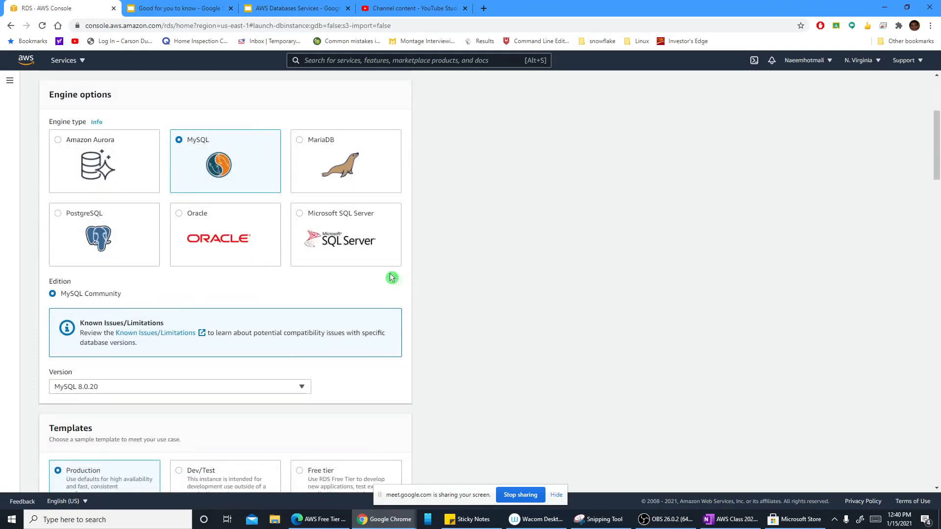
{"action": "scroll", "coordinate": [395, 275], "scroll_direction": "down", "scroll_amount": 2}
{"action": "scroll", "coordinate": [389, 275], "scroll_direction": "up", "scroll_amount": 2}
{"action": "scroll", "coordinate": [348, 275], "scroll_direction": "up", "scroll_amount": 1}
{"action": "scroll", "coordinate": [256, 243], "scroll_direction": "up", "scroll_amount": 1}
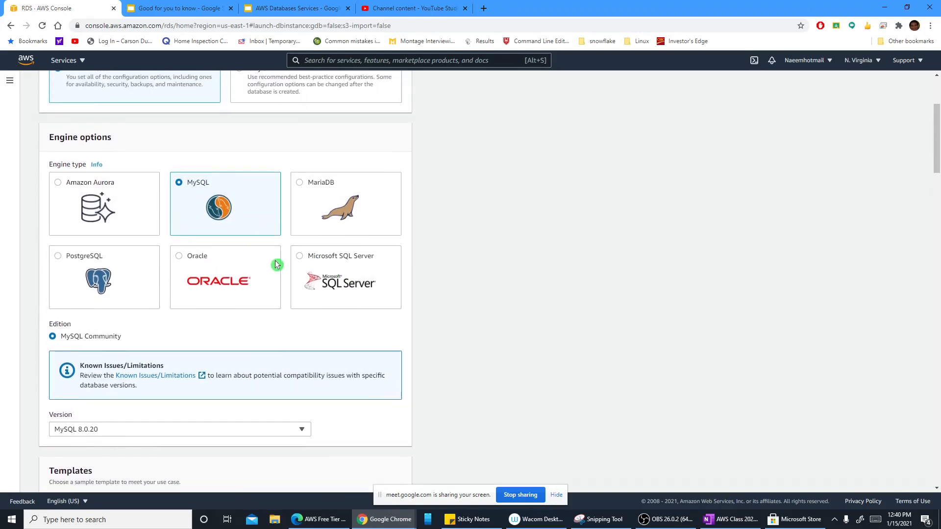
{"action": "scroll", "coordinate": [275, 265], "scroll_direction": "down", "scroll_amount": 3}
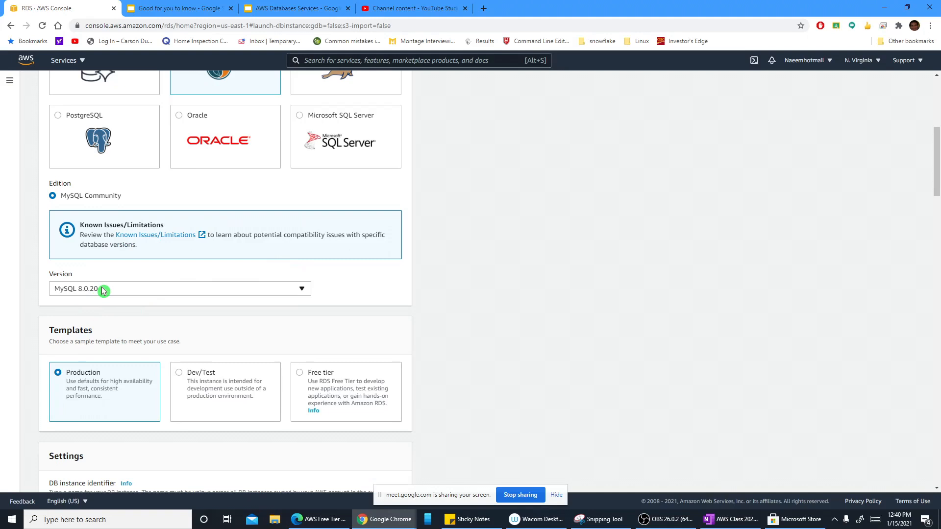
{"action": "scroll", "coordinate": [101, 287], "scroll_direction": "down", "scroll_amount": 2}
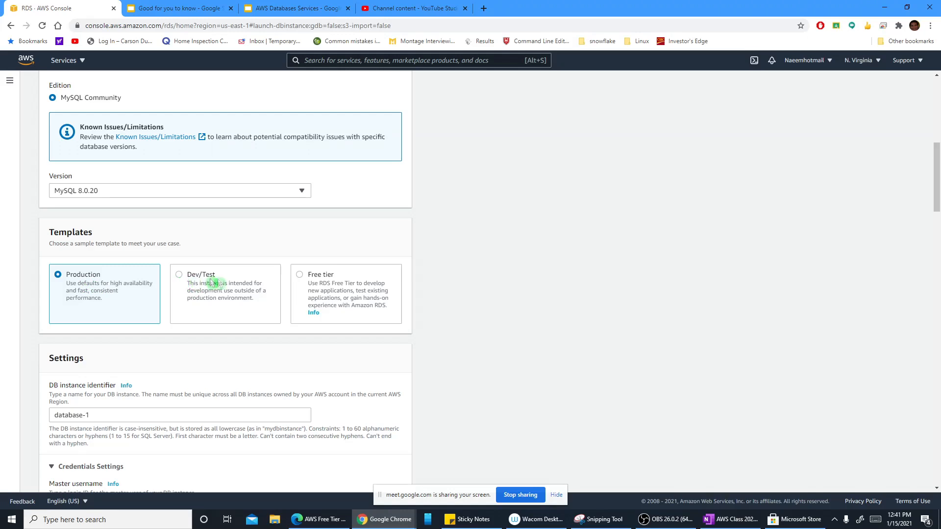
{"action": "left_click", "coordinate": [301, 276]}
Step: Set the DB instance identifier to mydb
{"action": "scroll", "coordinate": [357, 313], "scroll_direction": "down", "scroll_amount": 2}
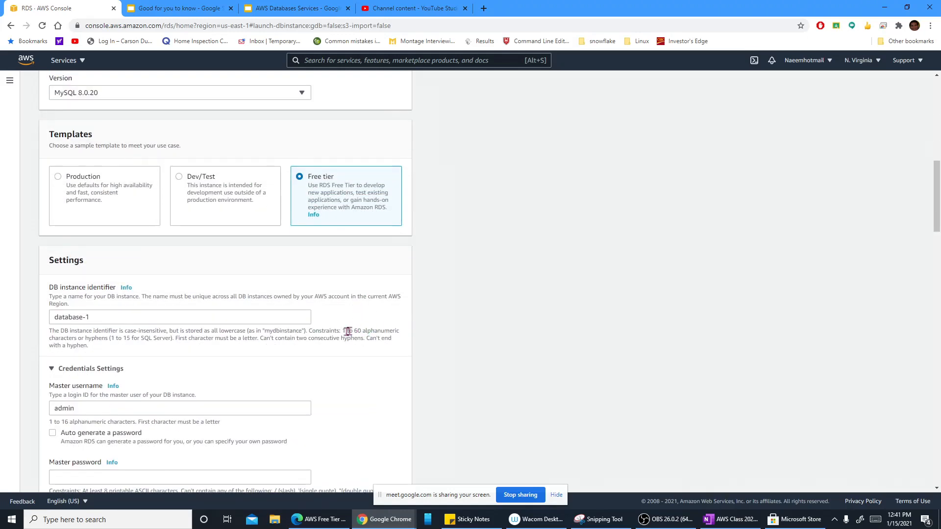
{"action": "scroll", "coordinate": [343, 328], "scroll_direction": "down", "scroll_amount": 1}
{"action": "left_click_drag", "start_coordinate": [101, 267], "coordinate": [15, 269]}
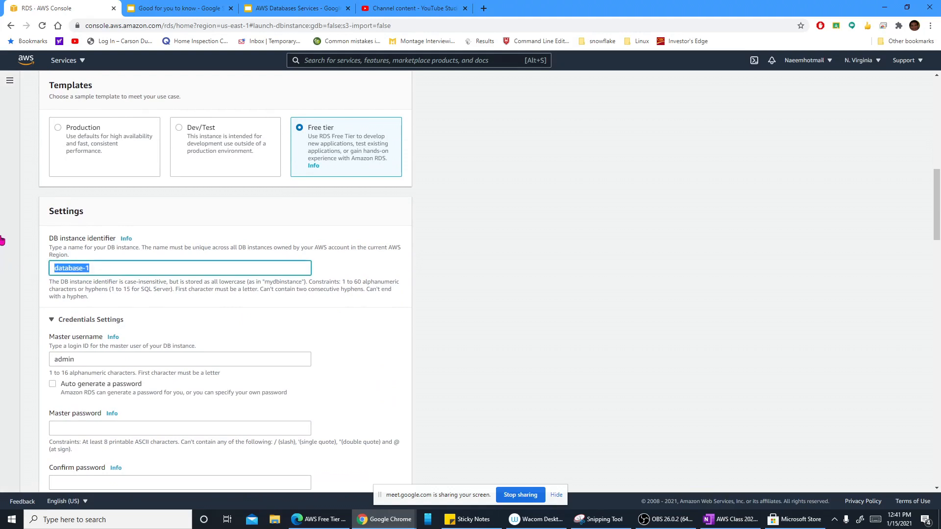
{"action": "type", "text": "mydb"}
Step: Enter the master password for the admin user and repeat it in the password confirmation
{"action": "scroll", "coordinate": [285, 305], "scroll_direction": "down", "scroll_amount": 2}
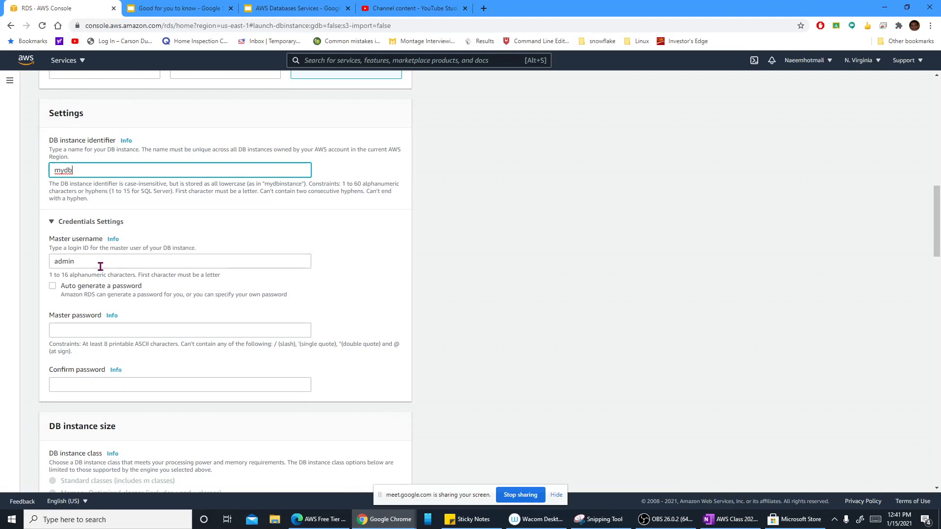
{"action": "scroll", "coordinate": [159, 296], "scroll_direction": "down", "scroll_amount": 1}
{"action": "left_click", "coordinate": [84, 280]}
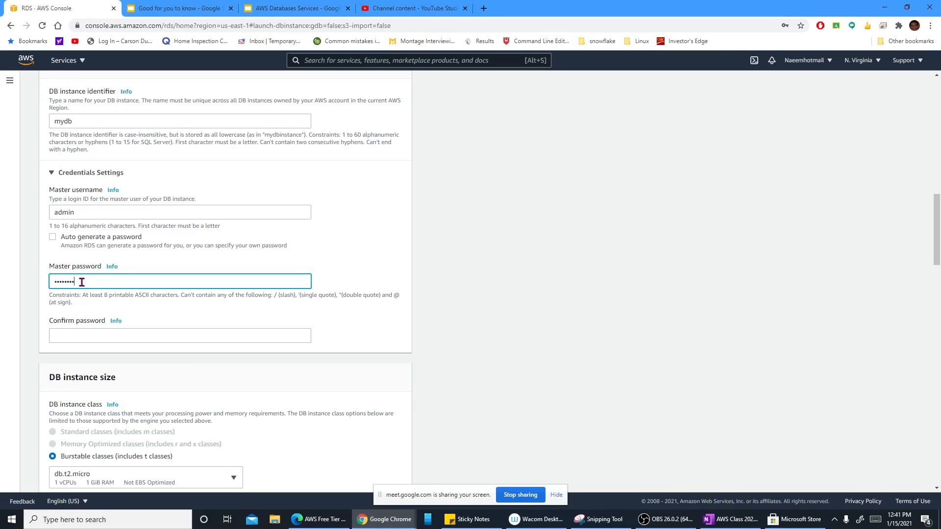
{"action": "left_click", "coordinate": [114, 332]}
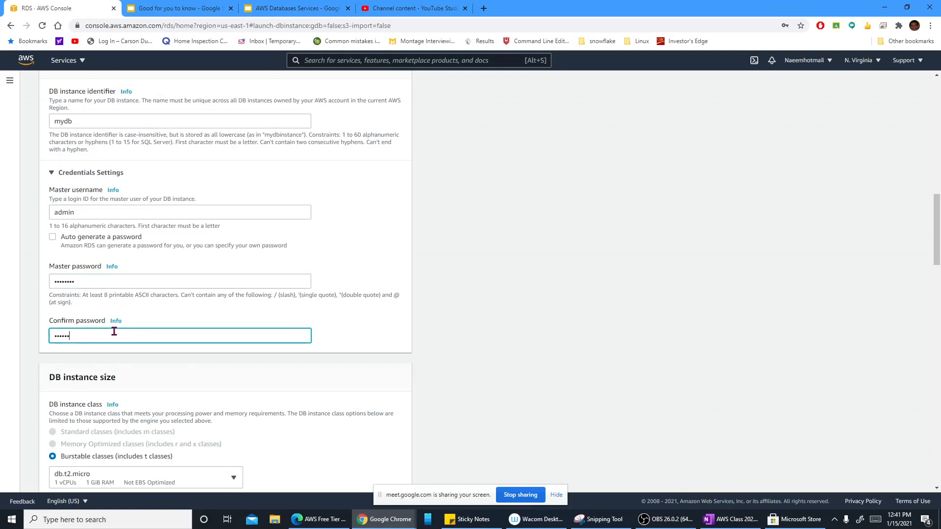
Step: Review the DB instance class, storage type, allocated storage, autoscaling and Multi-AZ deployment settings
{"action": "scroll", "coordinate": [140, 315], "scroll_direction": "down", "scroll_amount": 5}
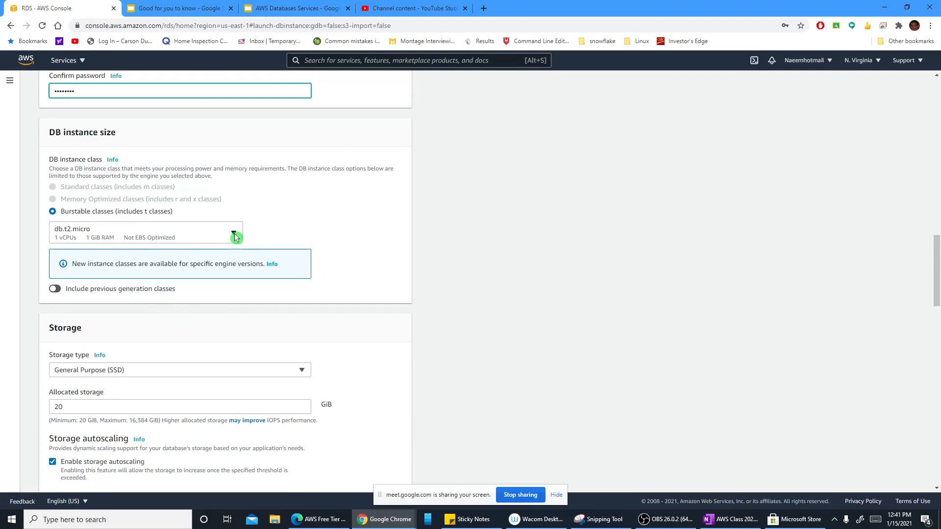
{"action": "scroll", "coordinate": [235, 237], "scroll_direction": "down", "scroll_amount": 1}
{"action": "scroll", "coordinate": [245, 253], "scroll_direction": "down", "scroll_amount": 1}
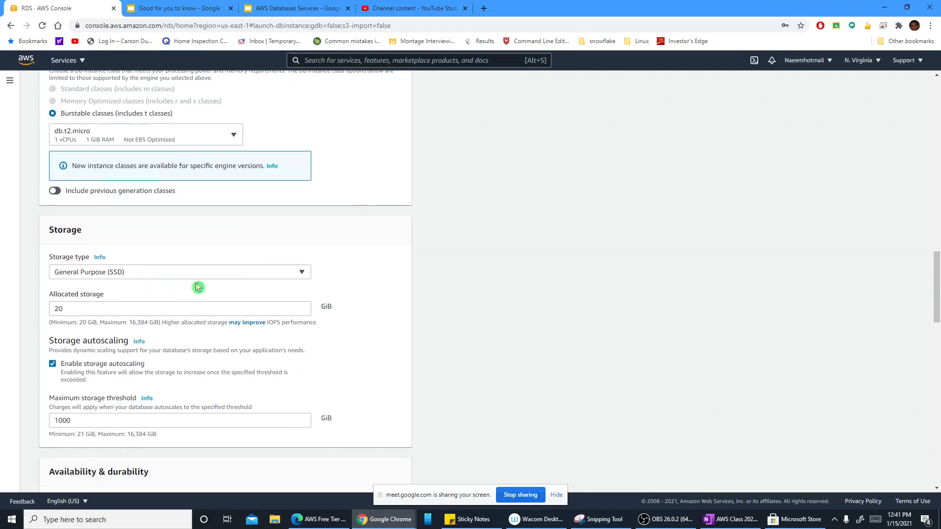
{"action": "scroll", "coordinate": [198, 283], "scroll_direction": "down", "scroll_amount": 1}
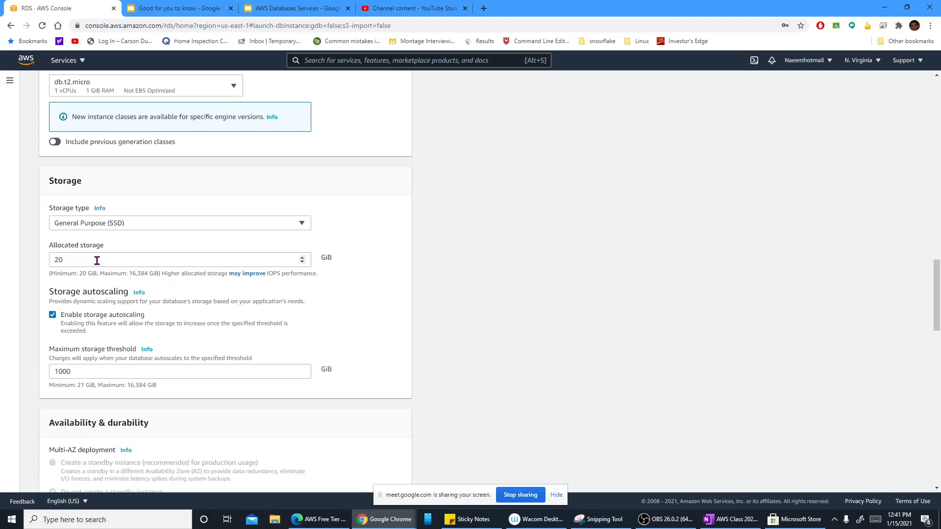
{"action": "scroll", "coordinate": [83, 260], "scroll_direction": "down", "scroll_amount": 2}
{"action": "scroll", "coordinate": [138, 271], "scroll_direction": "down", "scroll_amount": 2}
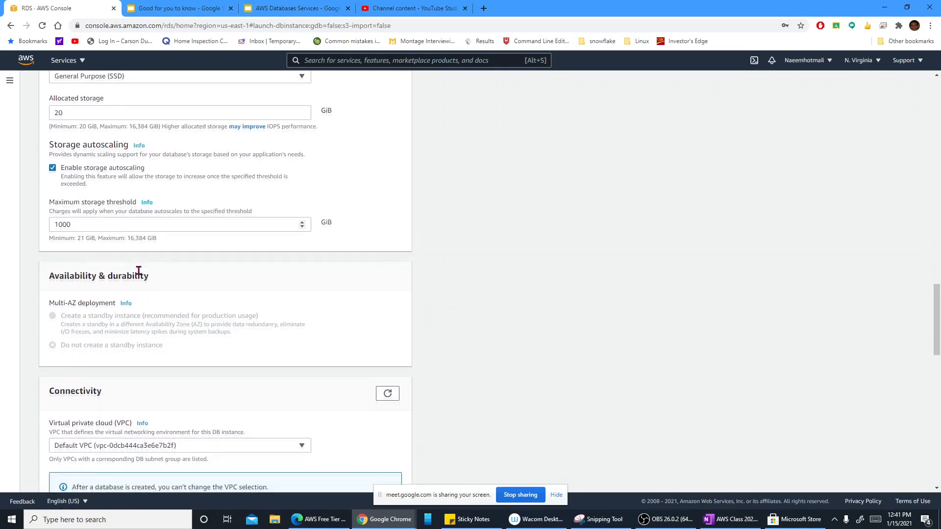
{"action": "scroll", "coordinate": [138, 270], "scroll_direction": "down", "scroll_amount": 2}
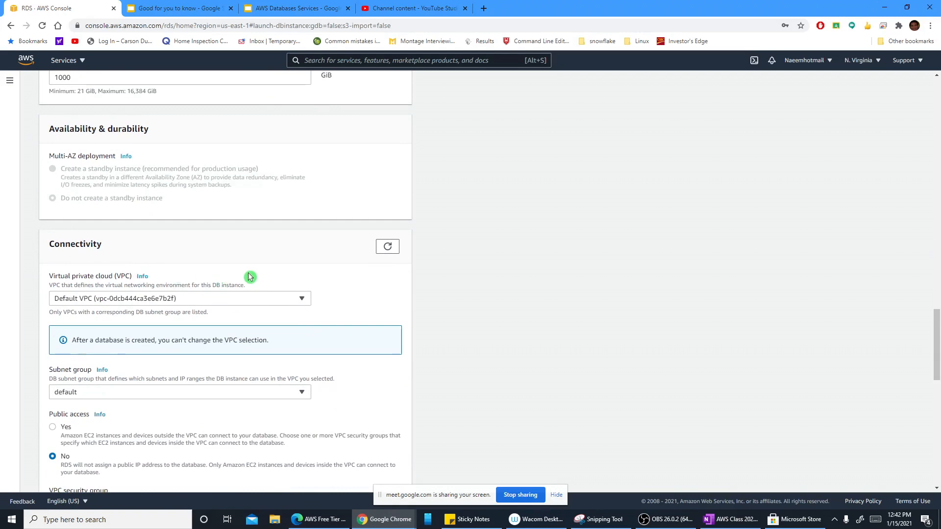
Step: Choose the Default VPC as the virtual private cloud in the connectivity settings
{"action": "scroll", "coordinate": [250, 278], "scroll_direction": "down", "scroll_amount": 1}
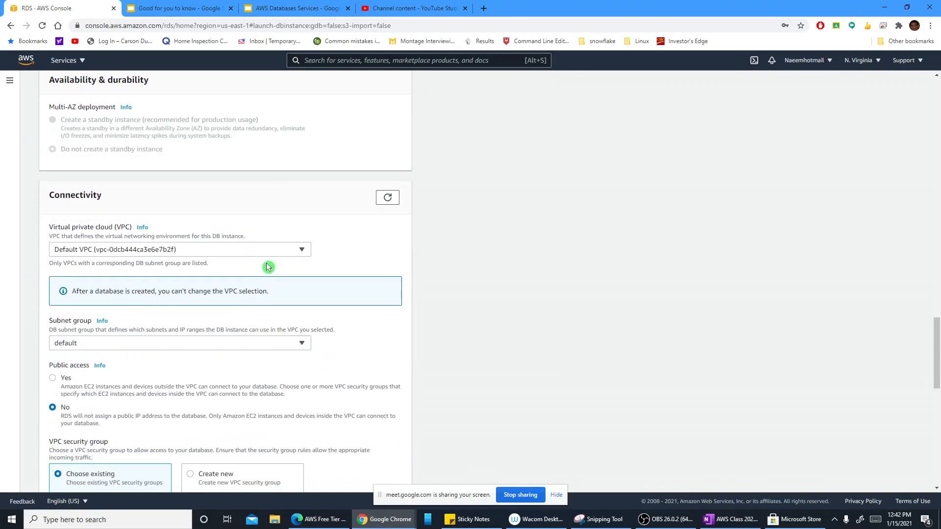
{"action": "left_click", "coordinate": [302, 250]}
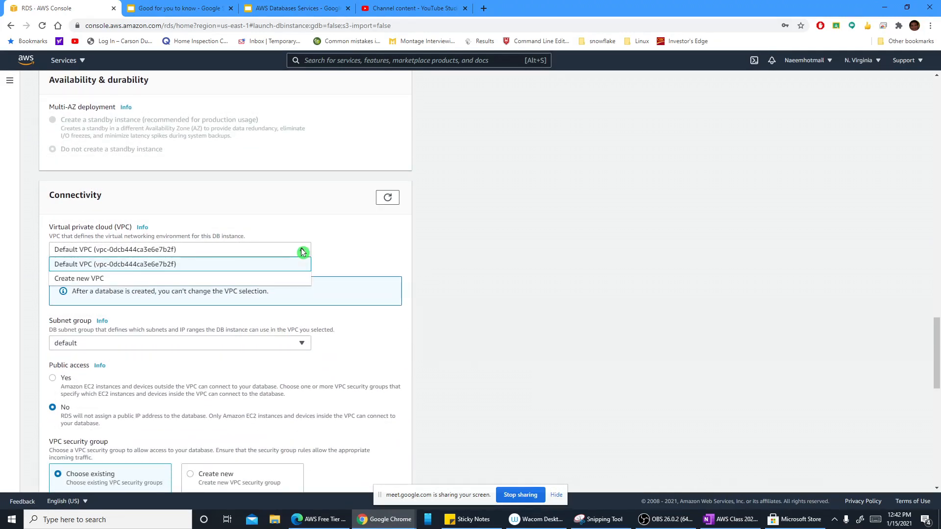
{"action": "left_click", "coordinate": [288, 264]}
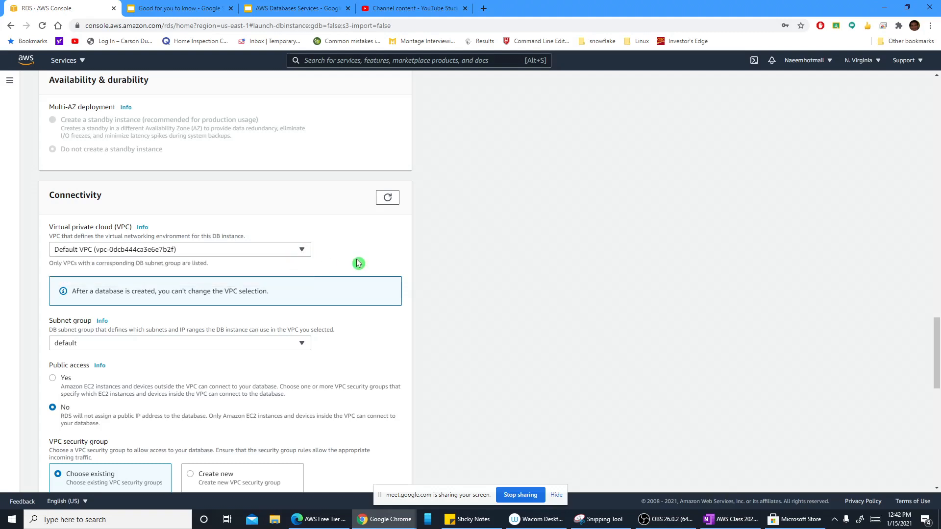
Step: Clear the default group from the existing VPC security groups in the connectivity settings
{"action": "scroll", "coordinate": [357, 260], "scroll_direction": "down", "scroll_amount": 2}
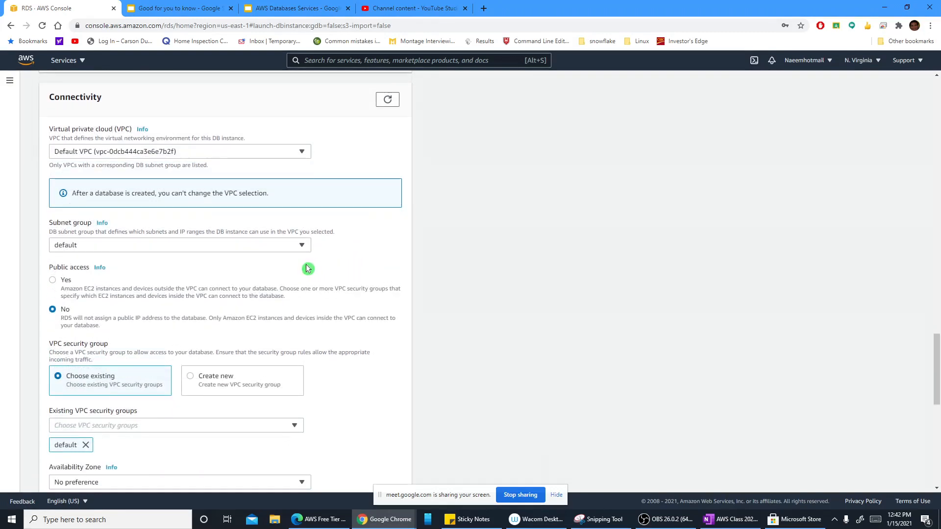
{"action": "scroll", "coordinate": [307, 269], "scroll_direction": "down", "scroll_amount": 2}
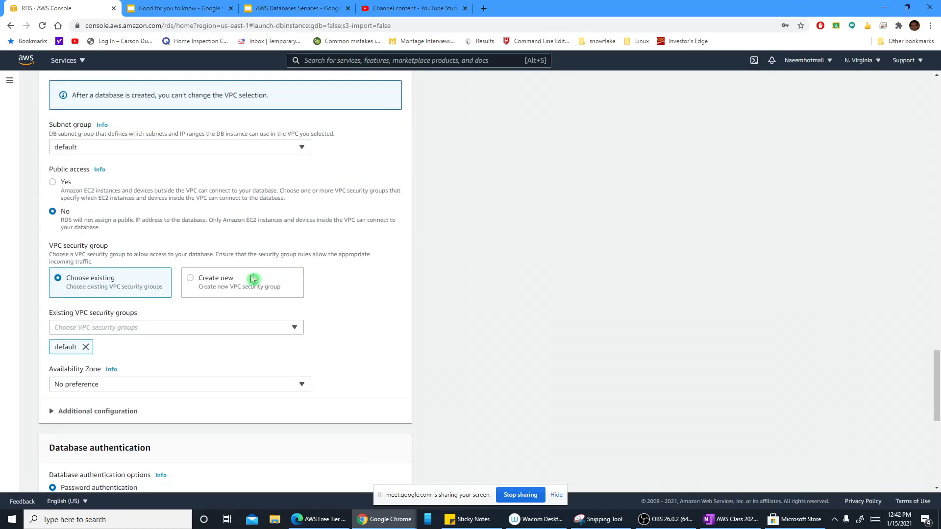
{"action": "scroll", "coordinate": [238, 325], "scroll_direction": "down", "scroll_amount": 2}
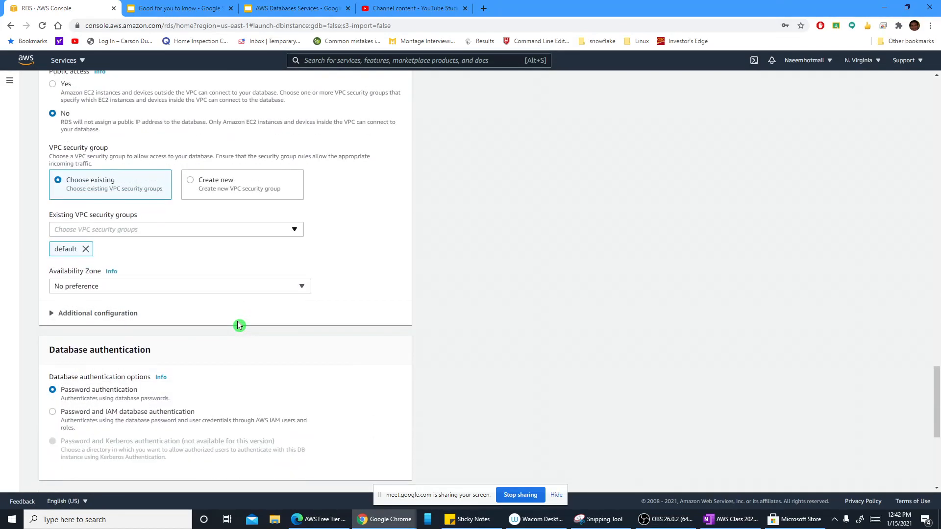
{"action": "left_click", "coordinate": [289, 234]}
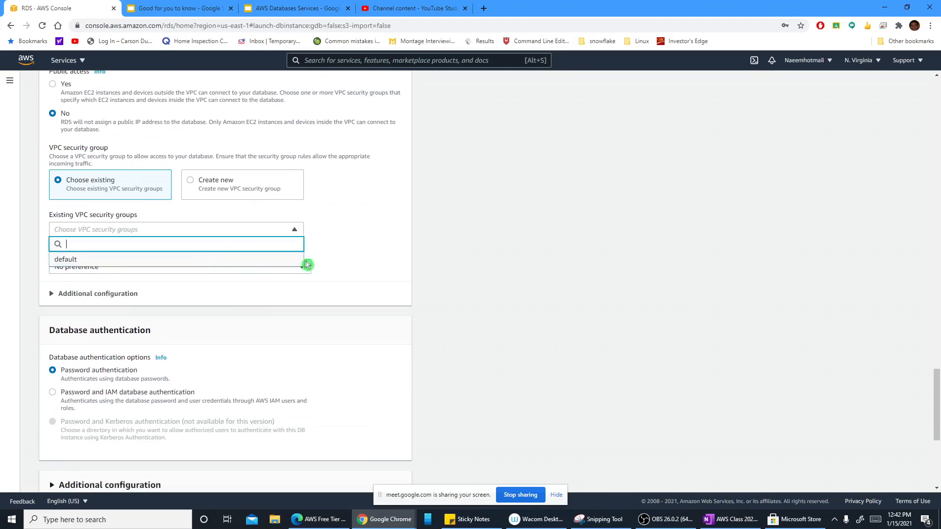
{"action": "left_click", "coordinate": [335, 261]}
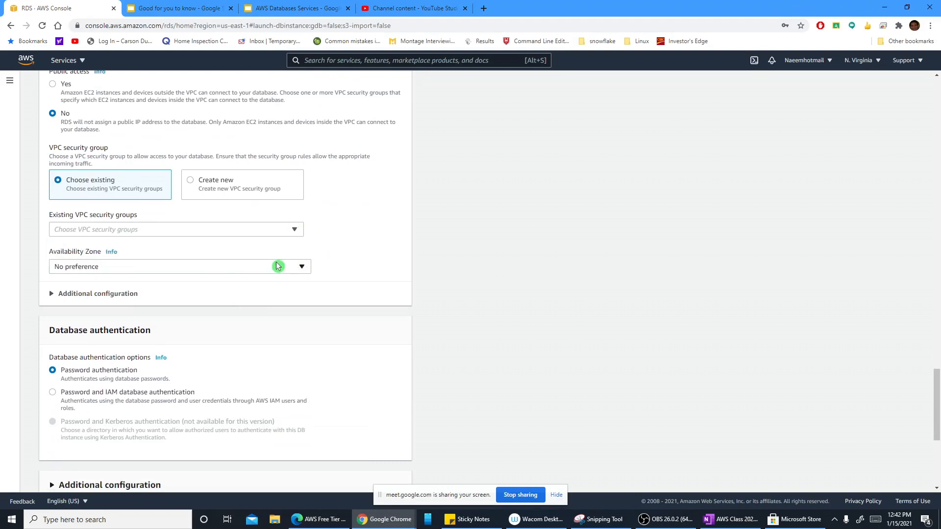
Step: Select default as the existing VPC security group for the DB instance
{"action": "scroll", "coordinate": [276, 266], "scroll_direction": "down", "scroll_amount": 2}
{"action": "scroll", "coordinate": [276, 266], "scroll_direction": "up", "scroll_amount": 2}
{"action": "scroll", "coordinate": [277, 265], "scroll_direction": "down", "scroll_amount": 5}
{"action": "scroll", "coordinate": [278, 266], "scroll_direction": "up", "scroll_amount": 10}
{"action": "scroll", "coordinate": [275, 274], "scroll_direction": "down", "scroll_amount": 2}
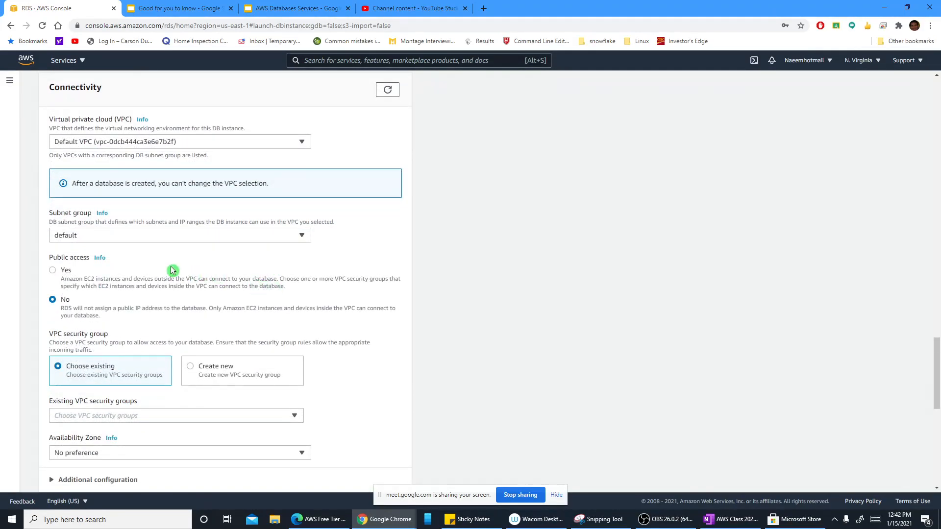
{"action": "scroll", "coordinate": [168, 307], "scroll_direction": "down", "scroll_amount": 1}
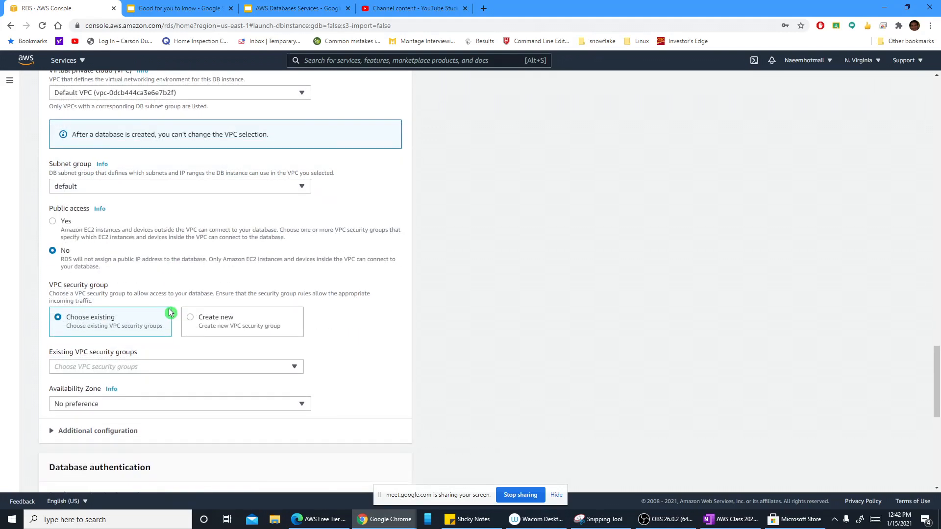
{"action": "scroll", "coordinate": [152, 307], "scroll_direction": "down", "scroll_amount": 1}
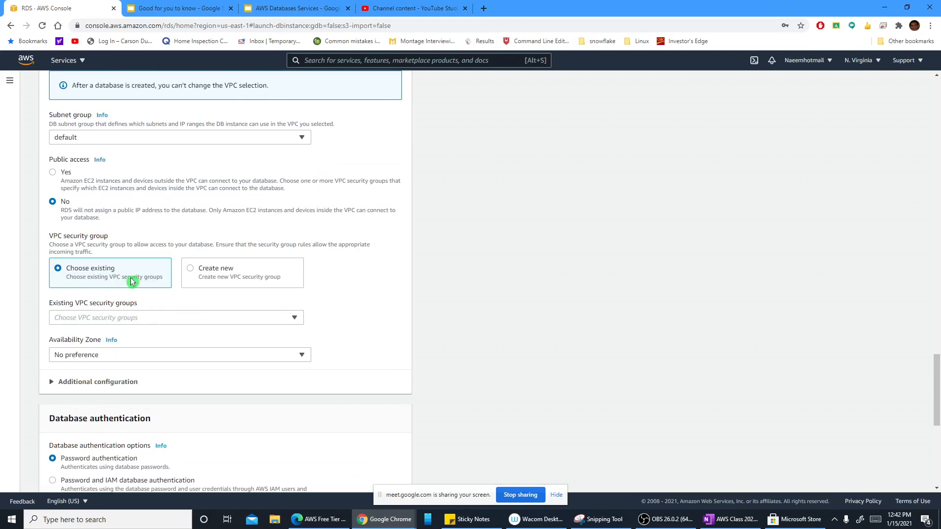
{"action": "left_click", "coordinate": [294, 318]}
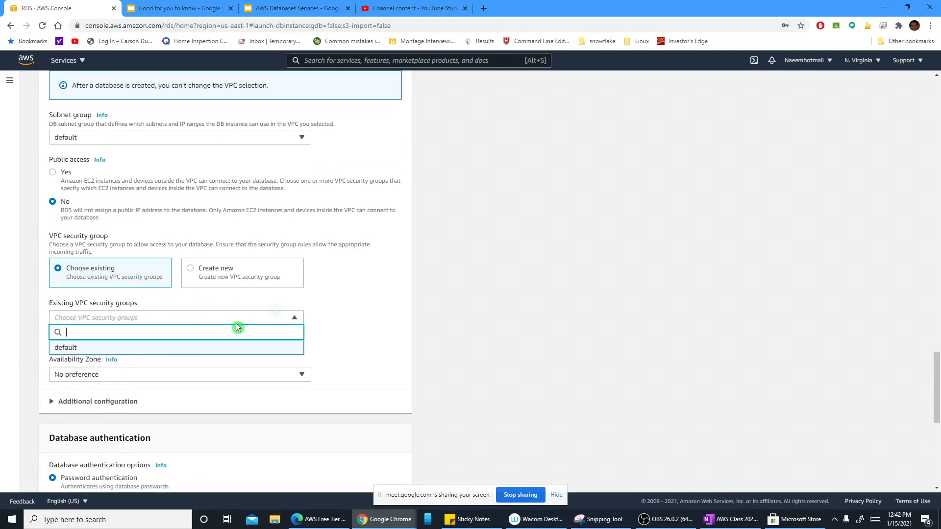
{"action": "left_click", "coordinate": [359, 286]}
Step: Check the subnet group choices, database authentication options and estimated monthly costs
{"action": "scroll", "coordinate": [322, 282], "scroll_direction": "up", "scroll_amount": 3}
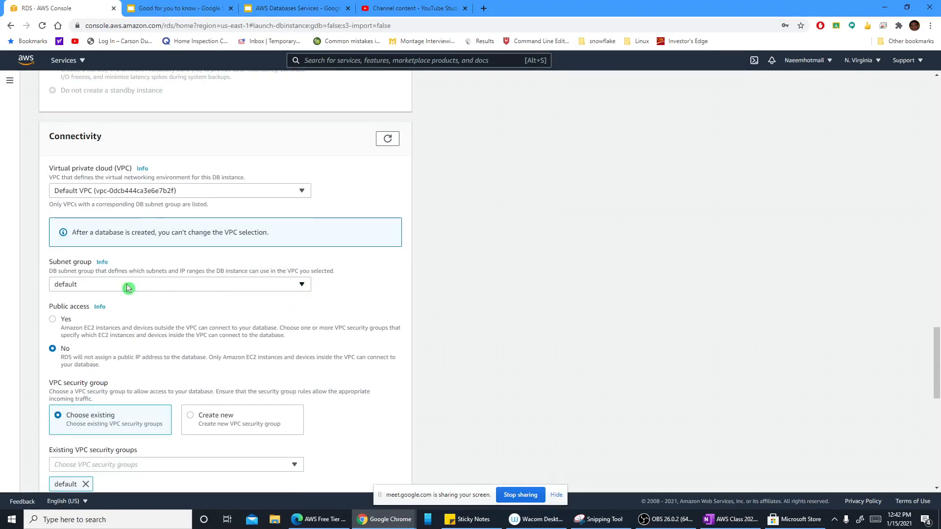
{"action": "left_click", "coordinate": [296, 285]}
{"action": "left_click", "coordinate": [295, 285]}
{"action": "scroll", "coordinate": [304, 310], "scroll_direction": "down", "scroll_amount": 1}
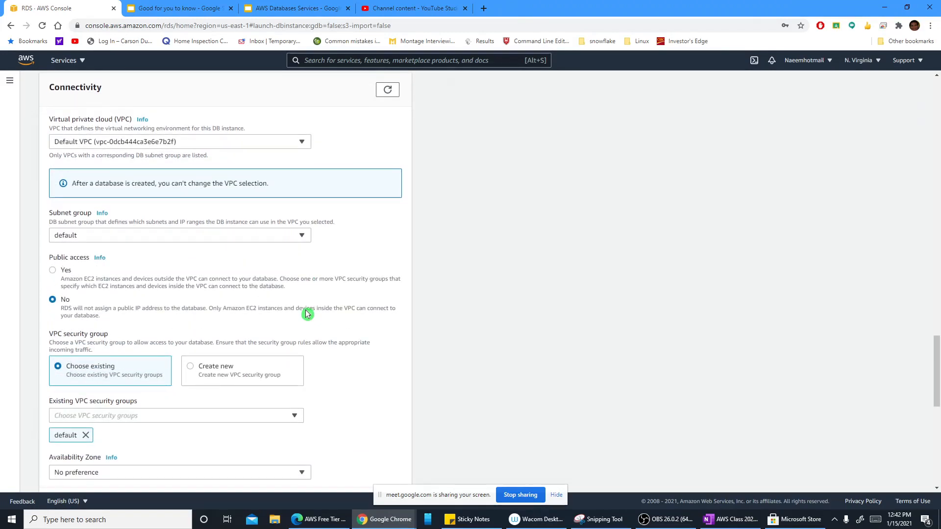
{"action": "scroll", "coordinate": [306, 313], "scroll_direction": "down", "scroll_amount": 5}
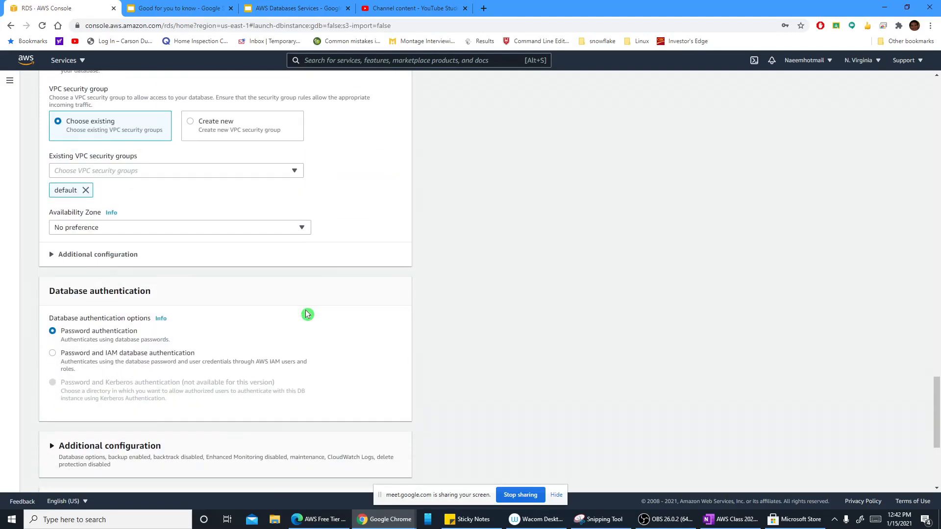
{"action": "scroll", "coordinate": [307, 314], "scroll_direction": "down", "scroll_amount": 2}
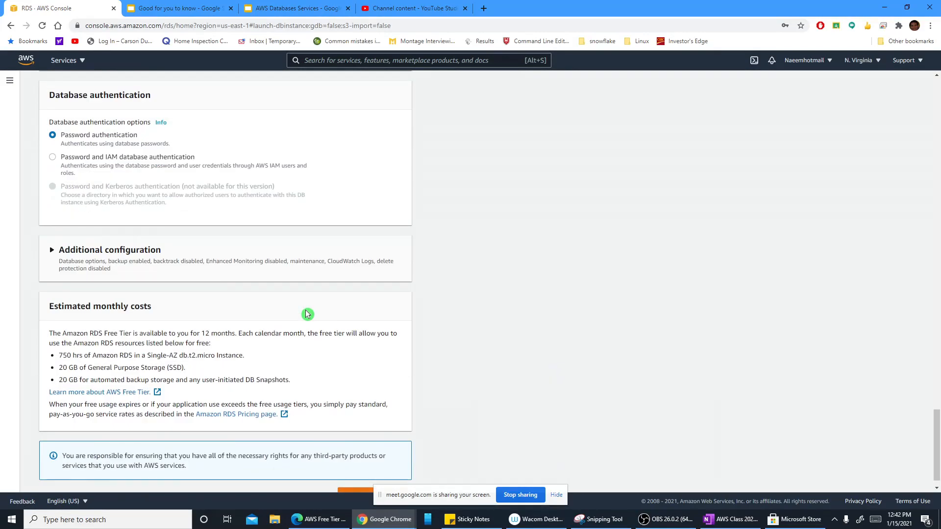
{"action": "scroll", "coordinate": [308, 314], "scroll_direction": "up", "scroll_amount": 4}
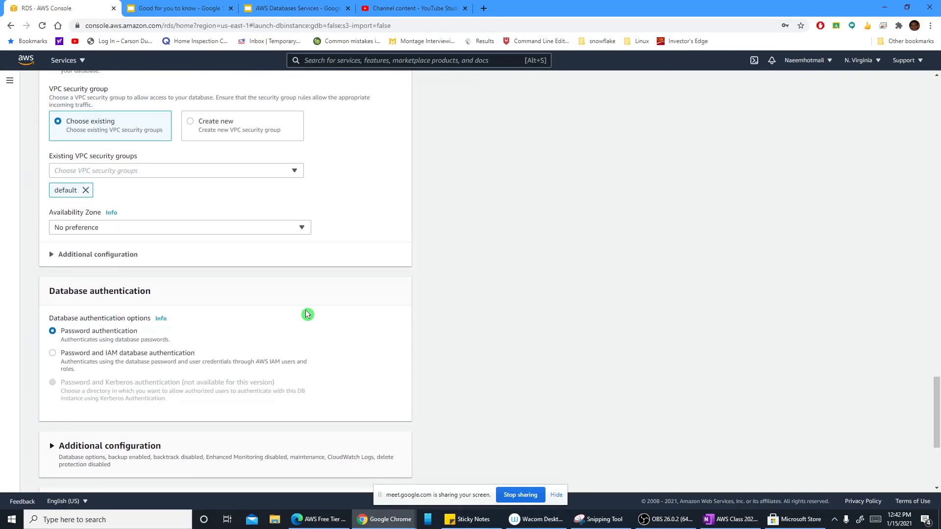
Step: Recheck the public access, security group, storage autoscaling, Multi-AZ deployment and VPC settings before creating the database
{"action": "scroll", "coordinate": [307, 314], "scroll_direction": "up", "scroll_amount": 4}
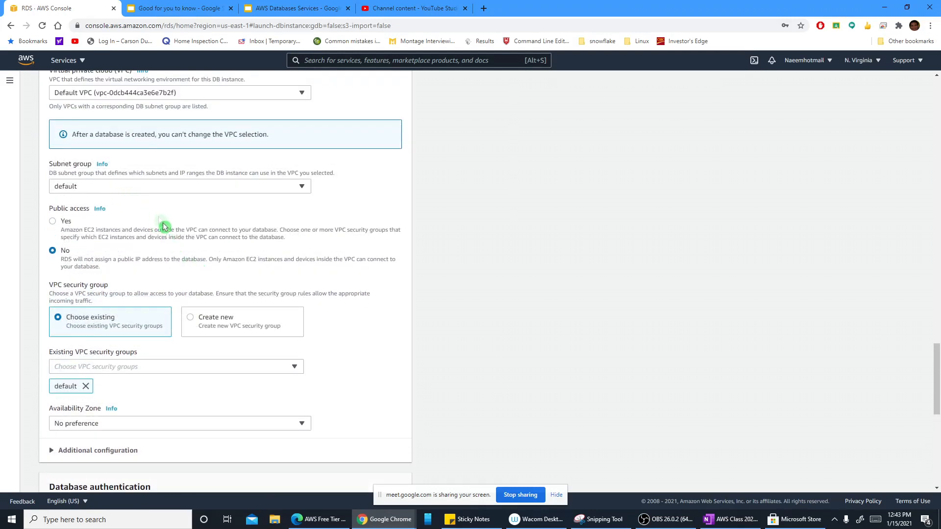
{"action": "scroll", "coordinate": [175, 240], "scroll_direction": "up", "scroll_amount": 2}
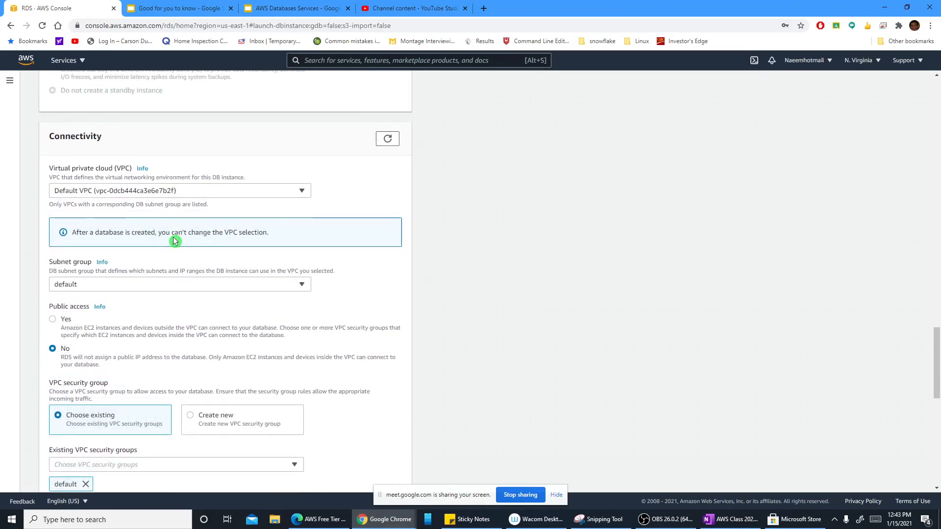
{"action": "scroll", "coordinate": [172, 237], "scroll_direction": "down", "scroll_amount": 5}
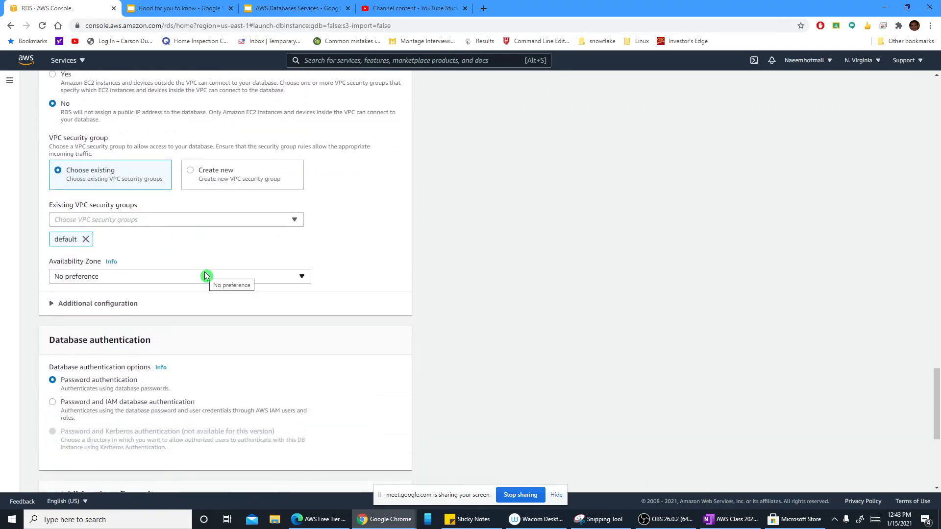
{"action": "scroll", "coordinate": [174, 282], "scroll_direction": "down", "scroll_amount": 1}
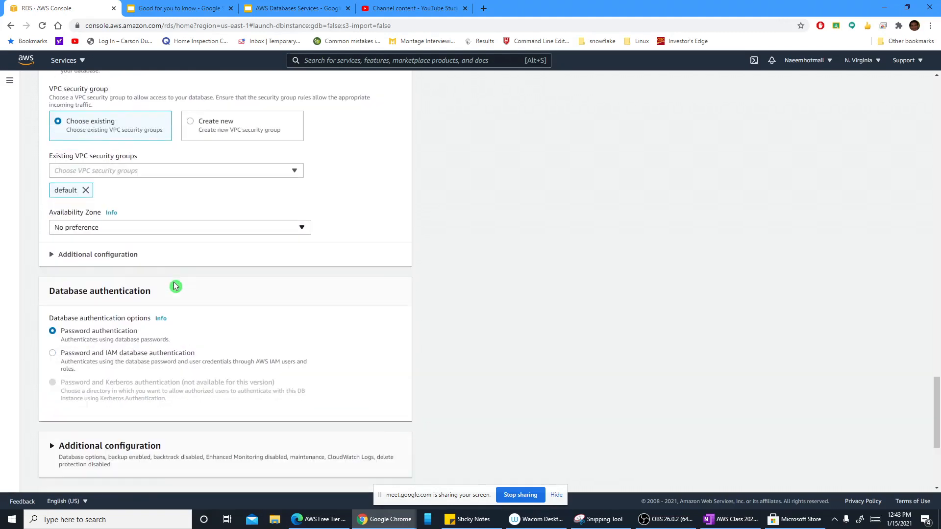
{"action": "scroll", "coordinate": [174, 228], "scroll_direction": "up", "scroll_amount": 9}
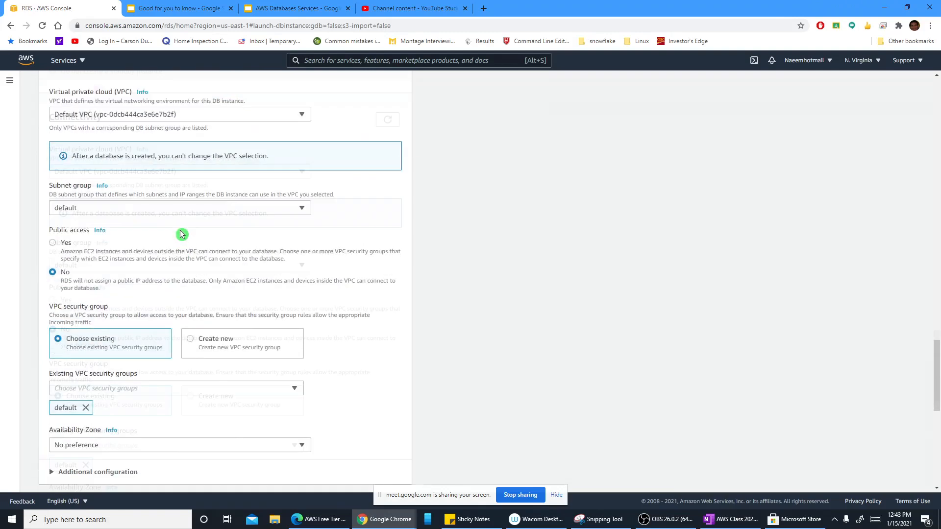
{"action": "scroll", "coordinate": [181, 234], "scroll_direction": "up", "scroll_amount": 3}
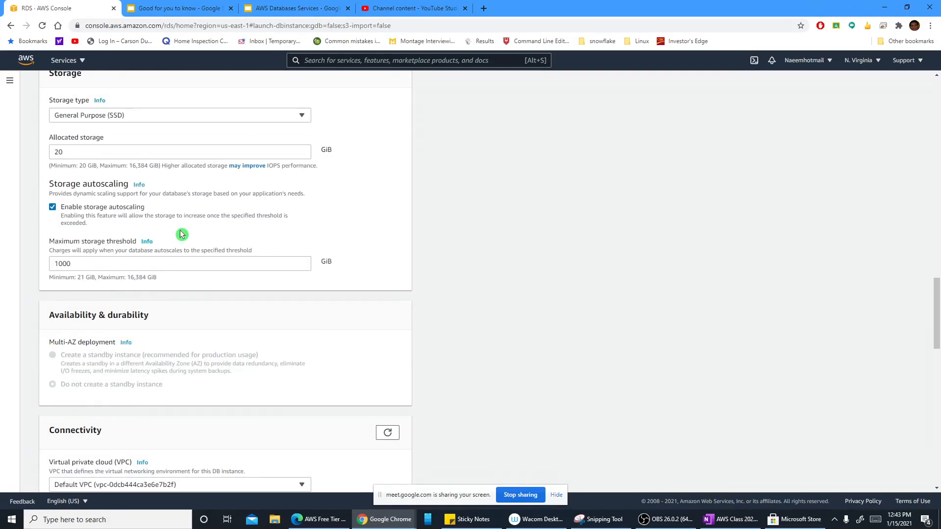
{"action": "scroll", "coordinate": [182, 234], "scroll_direction": "up", "scroll_amount": 2}
{"action": "scroll", "coordinate": [181, 234], "scroll_direction": "down", "scroll_amount": 3}
{"action": "scroll", "coordinate": [181, 234], "scroll_direction": "down", "scroll_amount": 3}
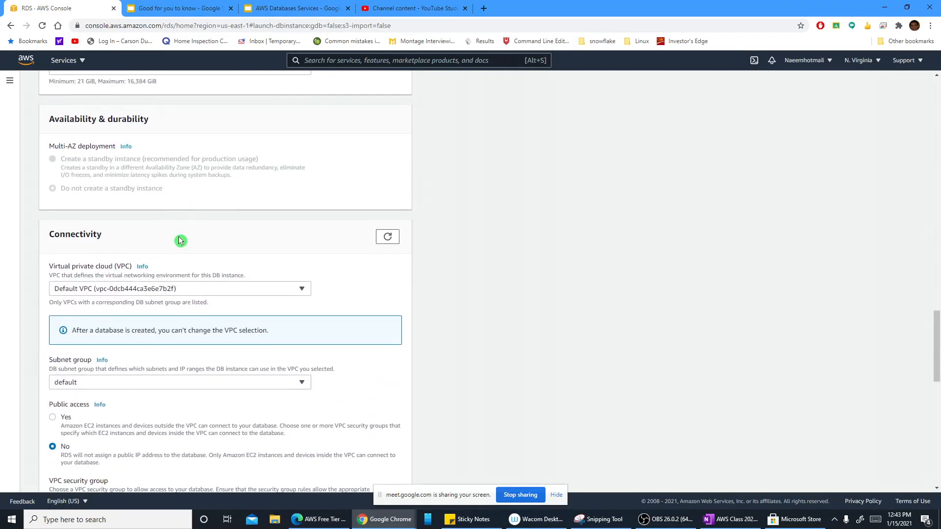
{"action": "scroll", "coordinate": [179, 240], "scroll_direction": "down", "scroll_amount": 1}
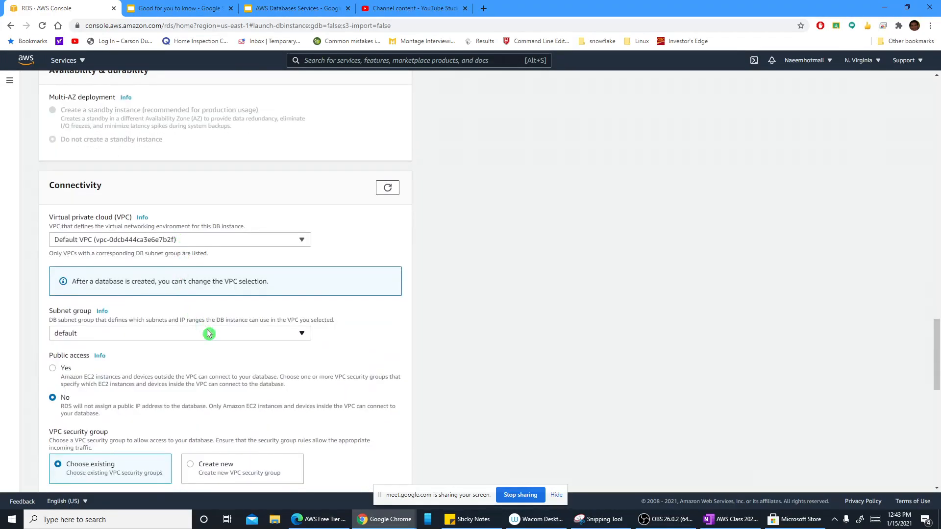
Step: Try to create the mydb database instance with the chosen settings
{"action": "scroll", "coordinate": [207, 333], "scroll_direction": "down", "scroll_amount": 8}
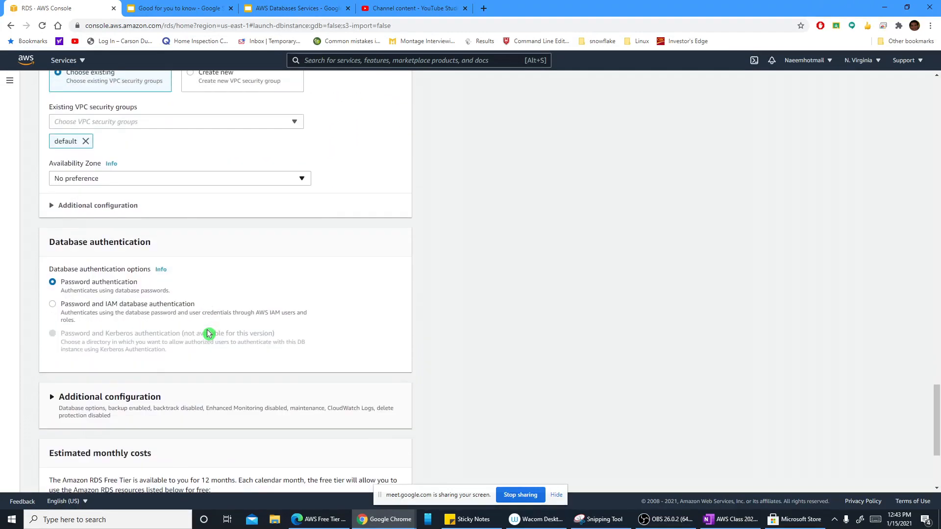
{"action": "scroll", "coordinate": [208, 333], "scroll_direction": "down", "scroll_amount": 3}
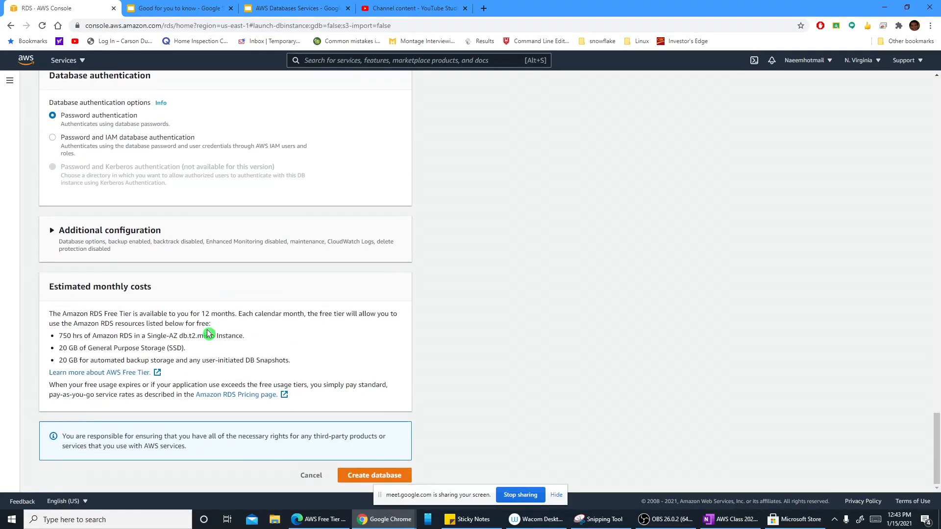
{"action": "left_click", "coordinate": [382, 479]}
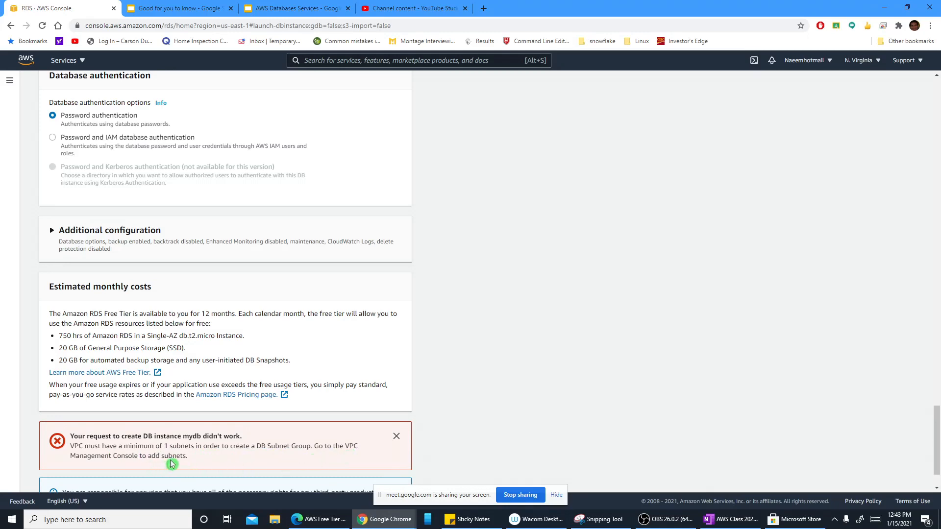
Step: Search the AWS services for vpc and go to the Subnets page of the VPC console
{"action": "scroll", "coordinate": [194, 459], "scroll_direction": "up", "scroll_amount": 9}
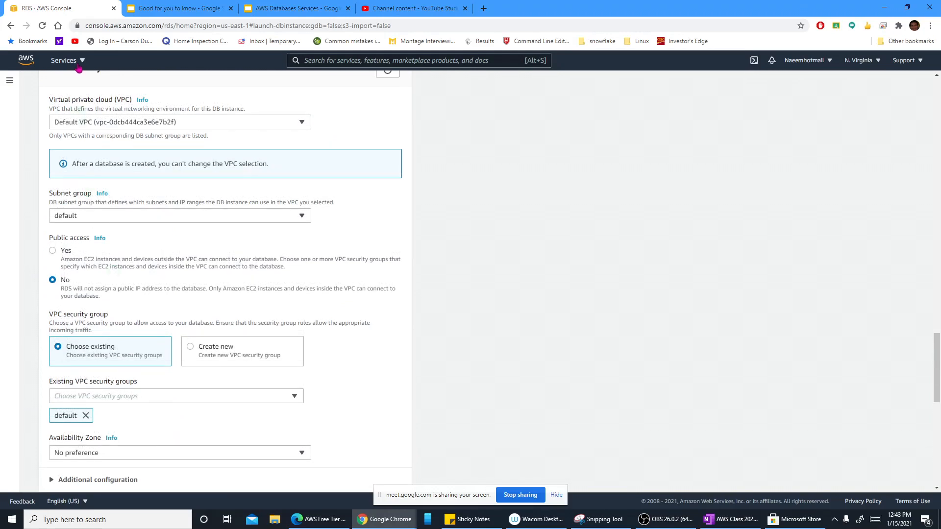
{"action": "right_click", "coordinate": [80, 65]}
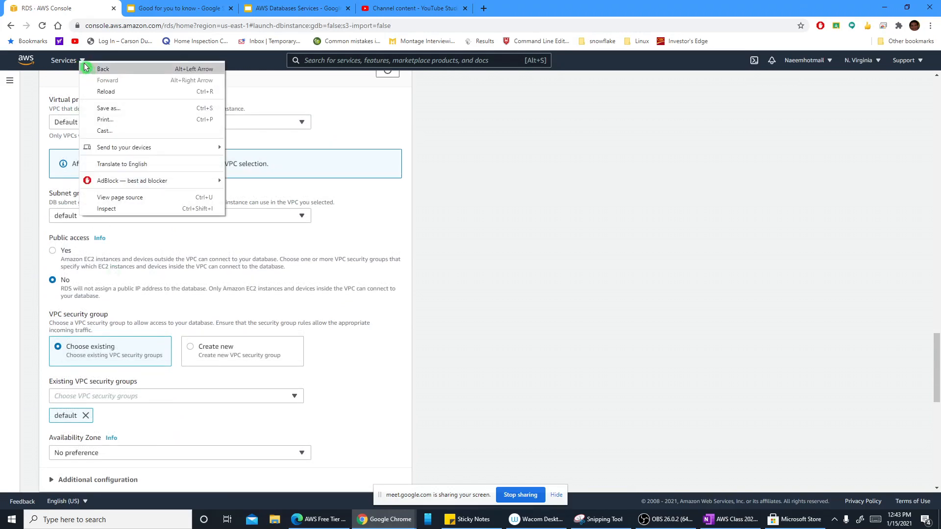
{"action": "key", "text": "Escape"}
{"action": "left_click", "coordinate": [78, 63]}
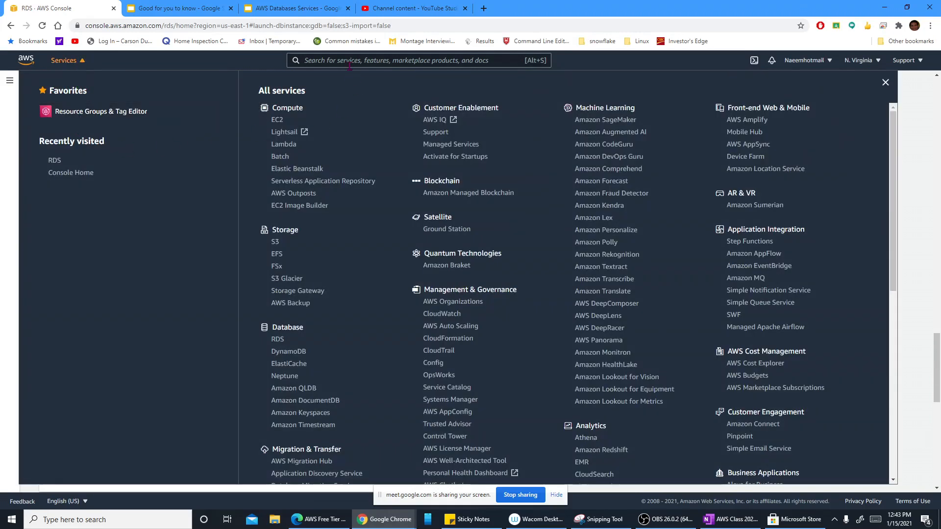
{"action": "left_click", "coordinate": [346, 60]}
{"action": "type", "text": "vpc"}
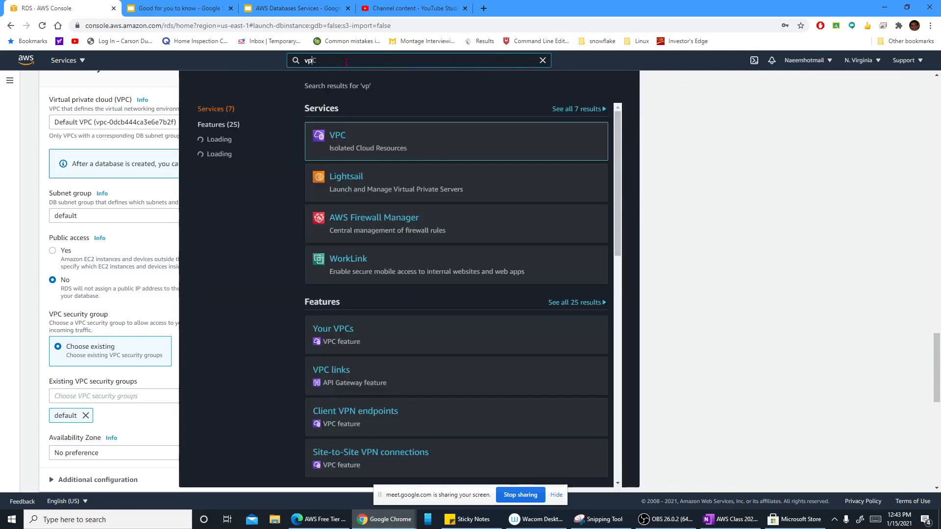
{"action": "mouse_move", "coordinate": [362, 140]}
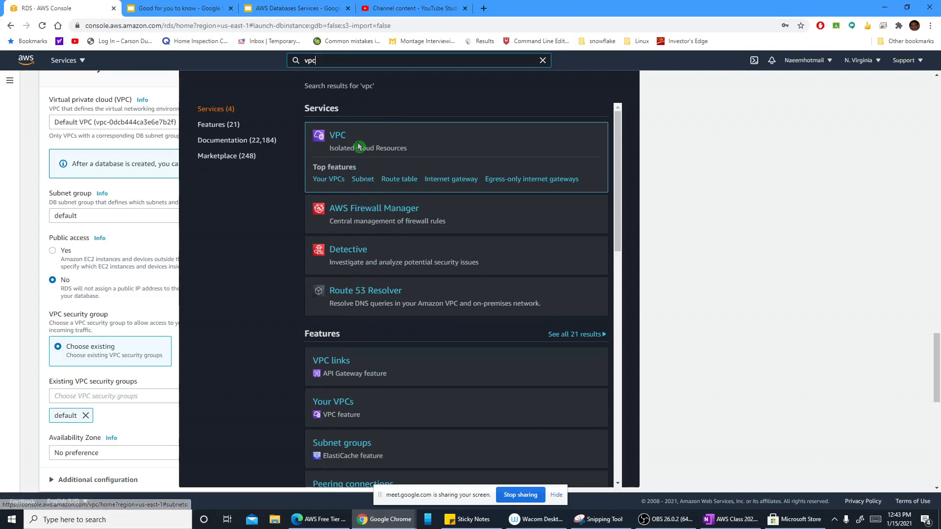
{"action": "left_click", "coordinate": [363, 182]}
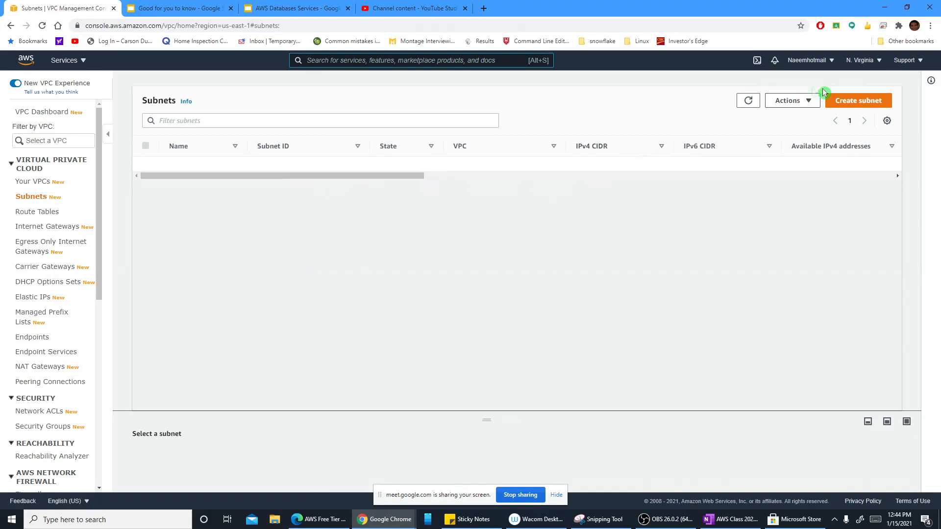
Step: Start a new subnet in DEFAULT_VPC named RDS_SUBNET_! in the availability zone US East (N. Virginia) / us-east-1a
{"action": "left_click", "coordinate": [847, 103]}
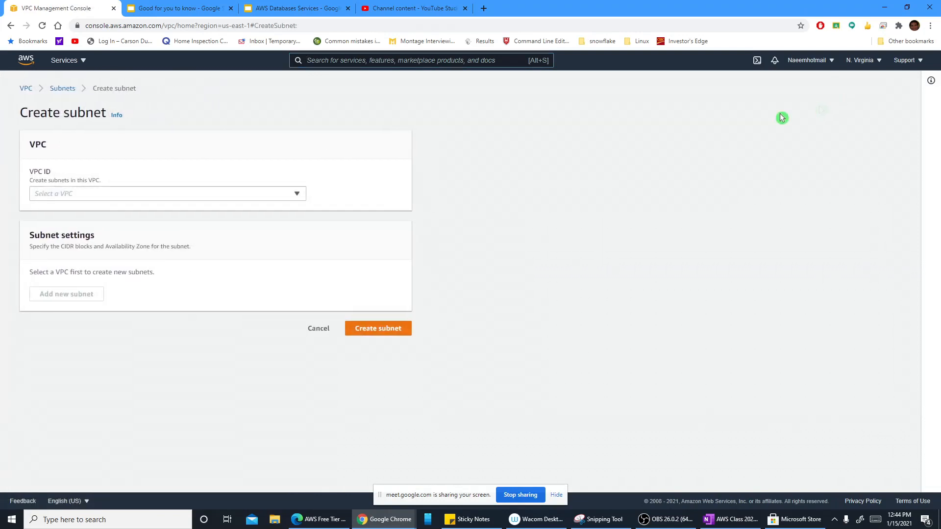
{"action": "left_click", "coordinate": [299, 195]}
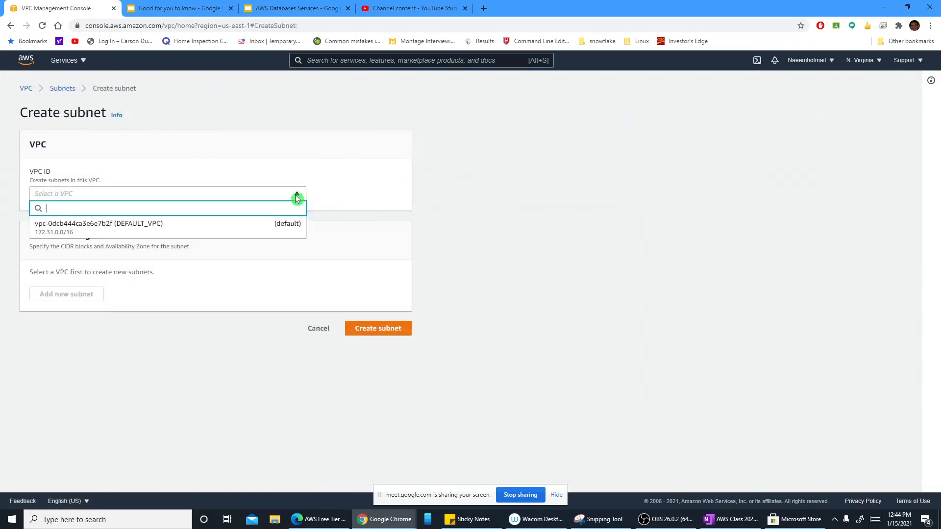
{"action": "left_click", "coordinate": [254, 226]}
{"action": "scroll", "coordinate": [242, 302], "scroll_direction": "down", "scroll_amount": 3}
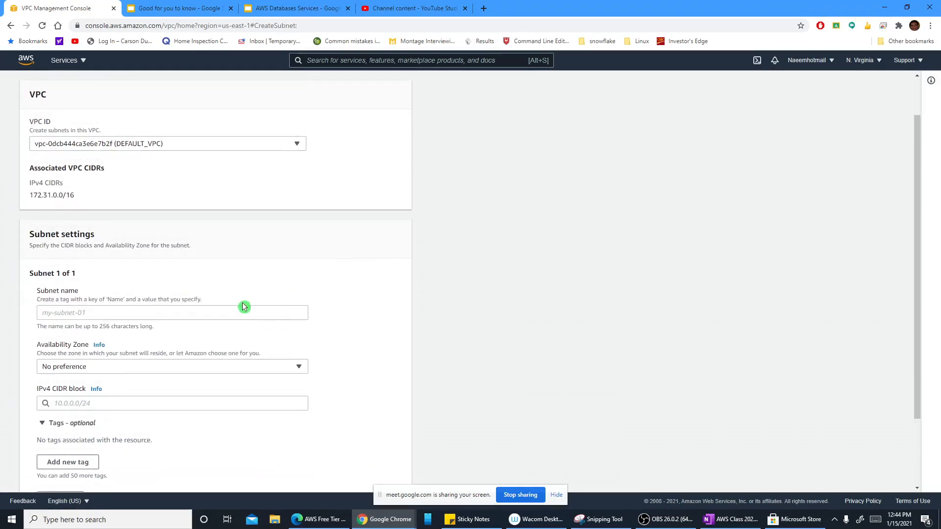
{"action": "left_click", "coordinate": [165, 223]}
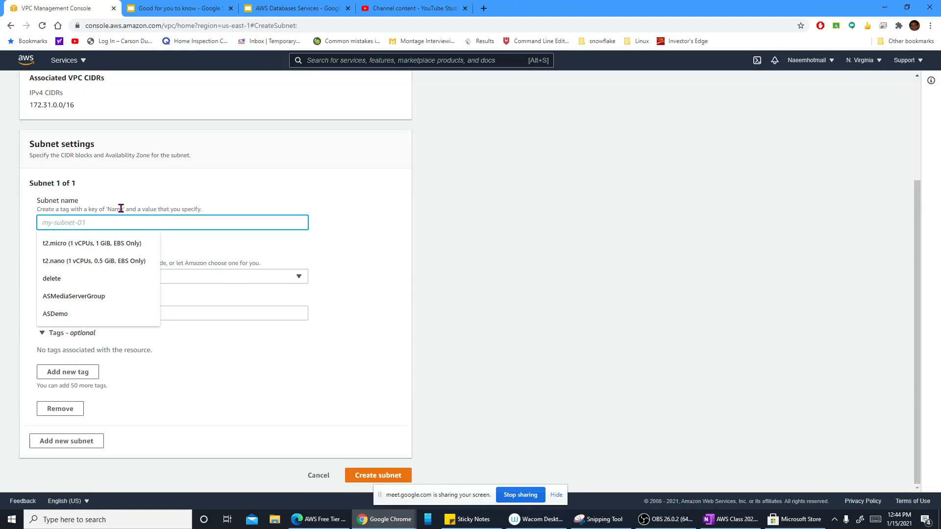
{"action": "type", "text": "RDS"}
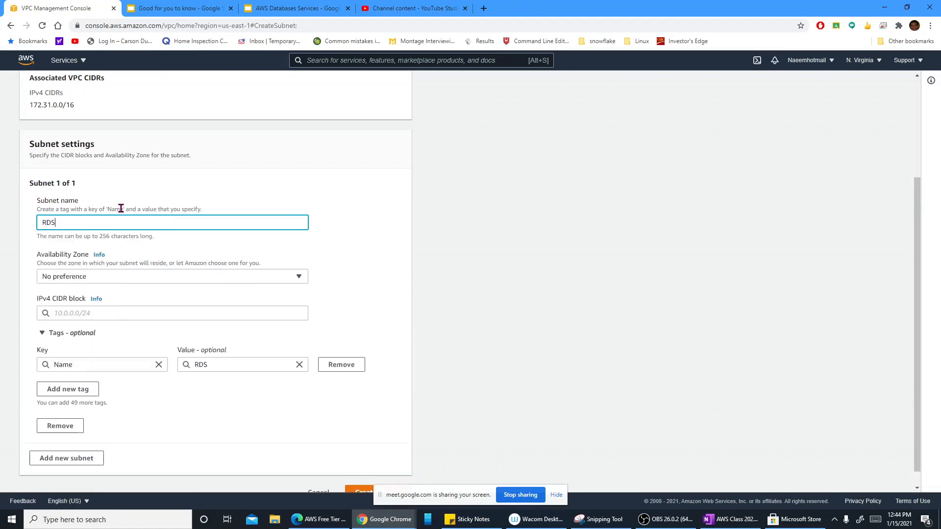
{"action": "type", "text": "_SUBNET_!"}
{"action": "left_click", "coordinate": [300, 277]}
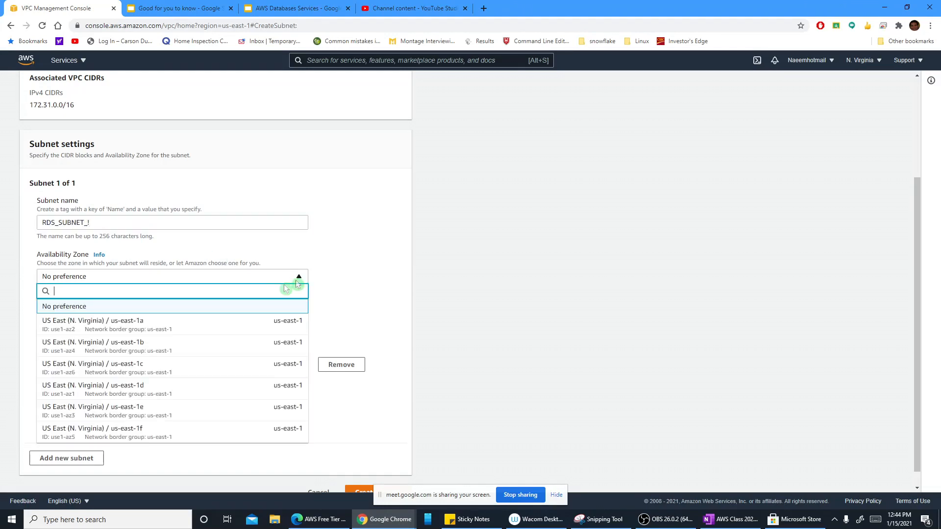
{"action": "left_click", "coordinate": [226, 324]}
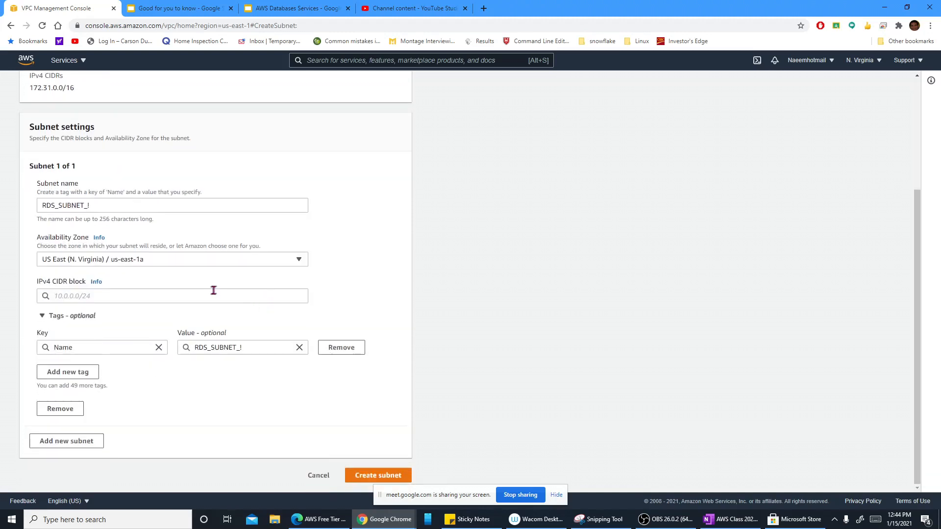
Step: Try to create the subnet with the IPv4 CIDR block 10.0.0.0/24
{"action": "left_click", "coordinate": [205, 296]}
{"action": "type", "text": "10.0.0"}
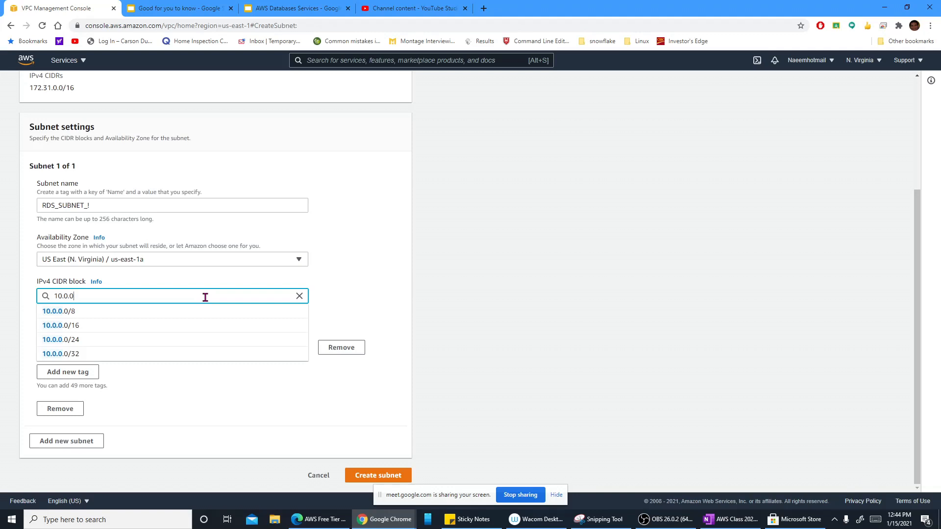
{"action": "left_click", "coordinate": [196, 339]}
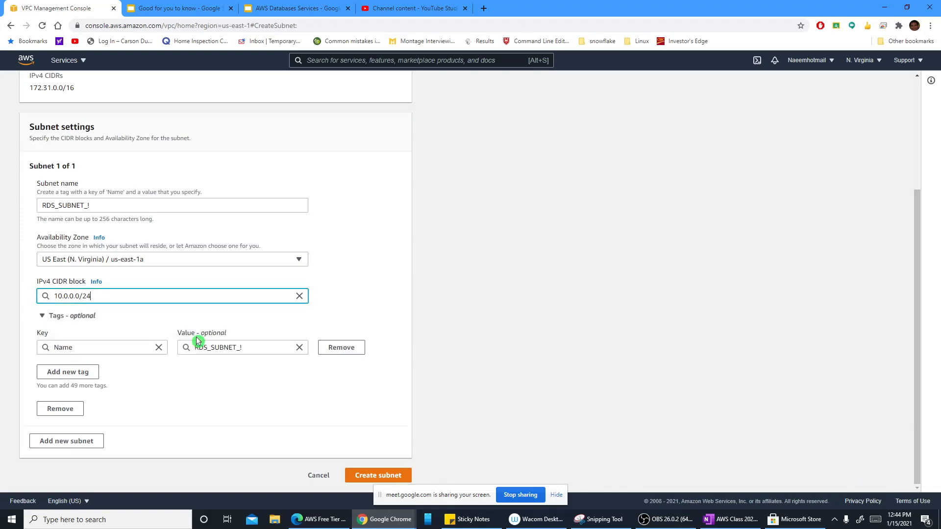
{"action": "left_click", "coordinate": [391, 465]}
Step: Replace the subnet's IPv4 CIDR block with 172.31.0.0/24, based on the VPC's own CIDR, and create the subnet
{"action": "scroll", "coordinate": [201, 294], "scroll_direction": "up", "scroll_amount": 3}
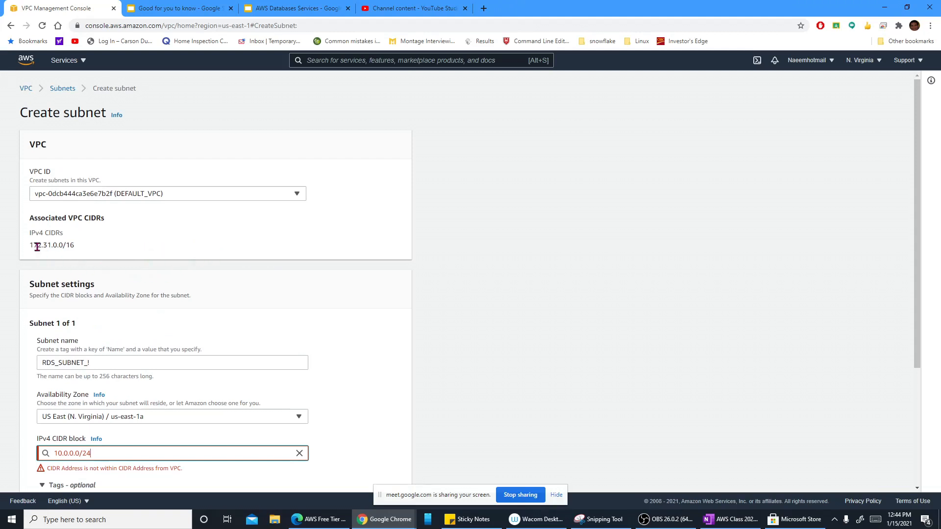
{"action": "left_click_drag", "start_coordinate": [31, 246], "coordinate": [76, 247]}
{"action": "key", "text": "ctrl+c"}
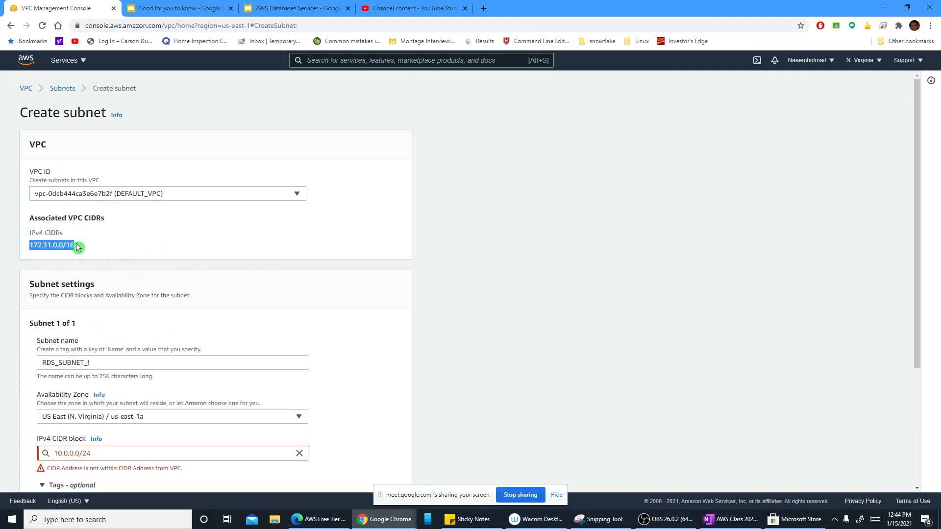
{"action": "scroll", "coordinate": [93, 294], "scroll_direction": "down", "scroll_amount": 3}
{"action": "left_click_drag", "start_coordinate": [91, 284], "coordinate": [44, 284]}
{"action": "key", "text": "ctrl+v"}
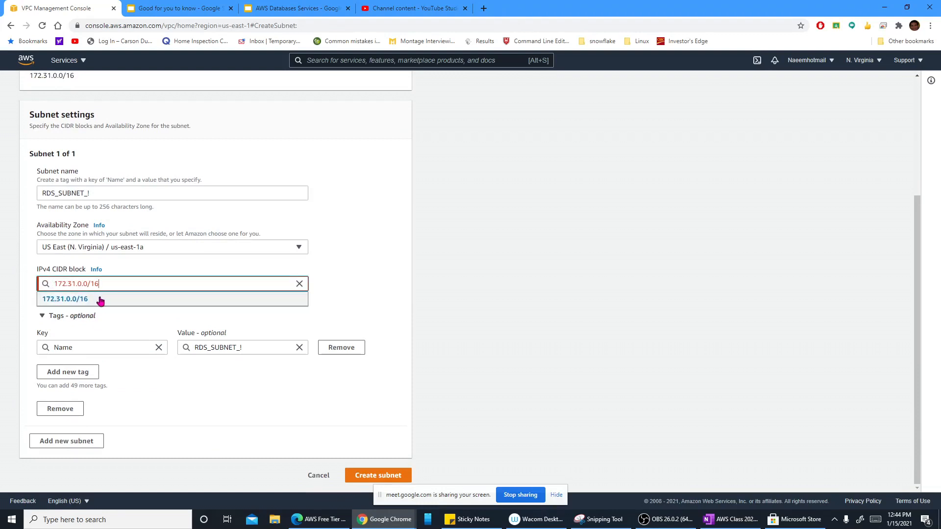
{"action": "key", "text": "BackSpace"}
{"action": "key", "text": "BackSpace"}
{"action": "type", "text": "24"}
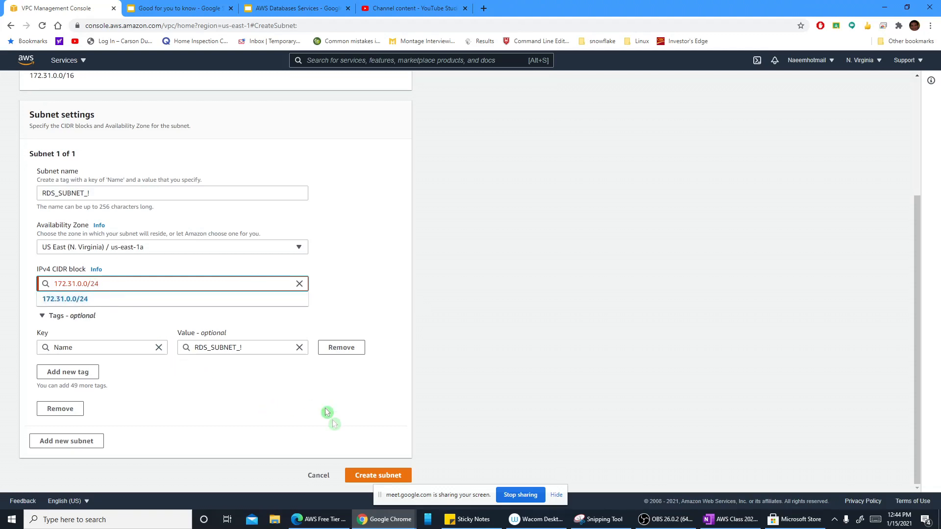
{"action": "left_click", "coordinate": [327, 411]}
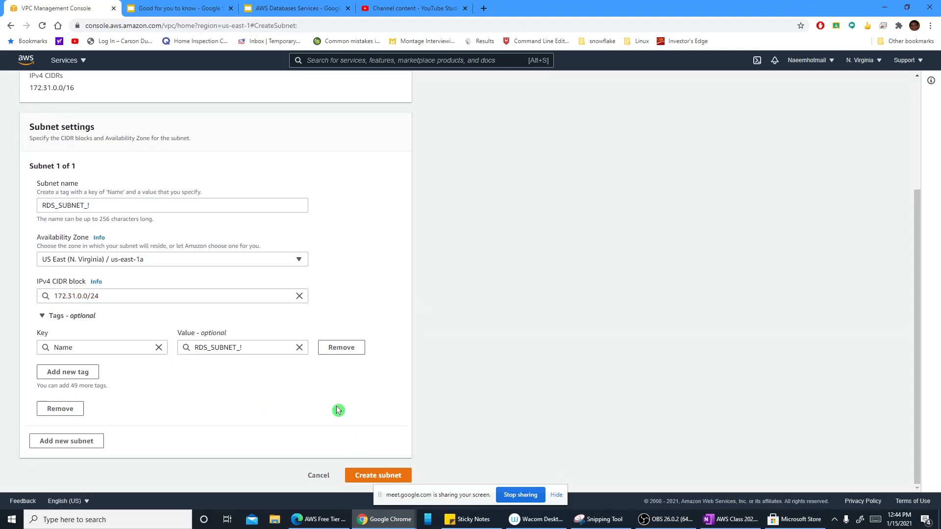
{"action": "left_click", "coordinate": [376, 478]}
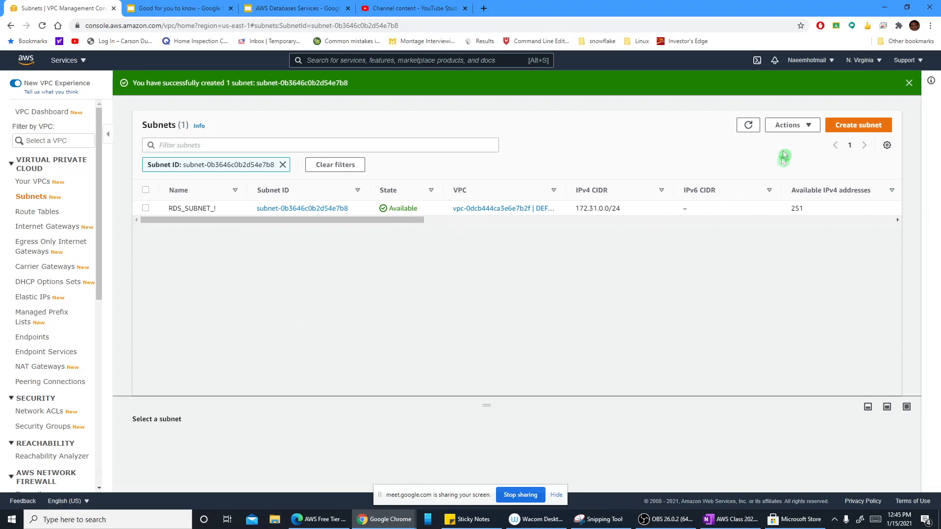
{"action": "left_click", "coordinate": [842, 126]}
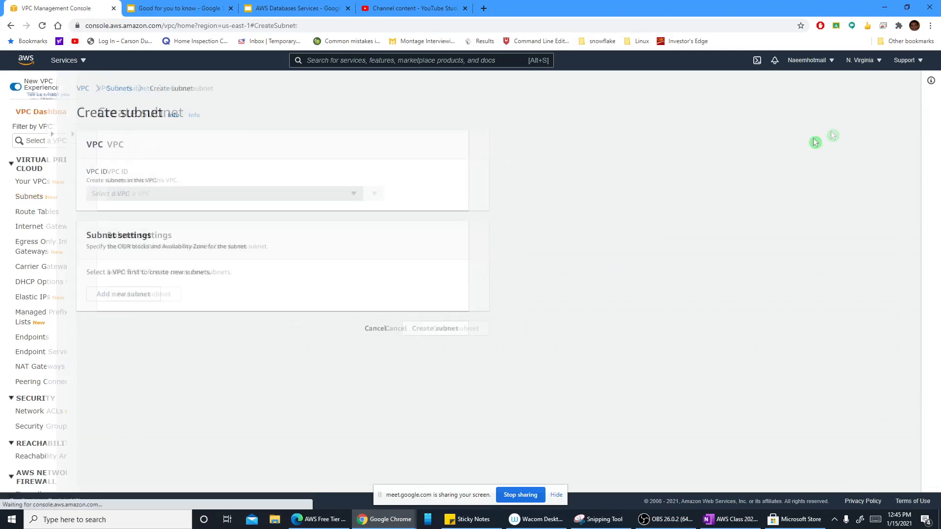
{"action": "left_click", "coordinate": [297, 195]}
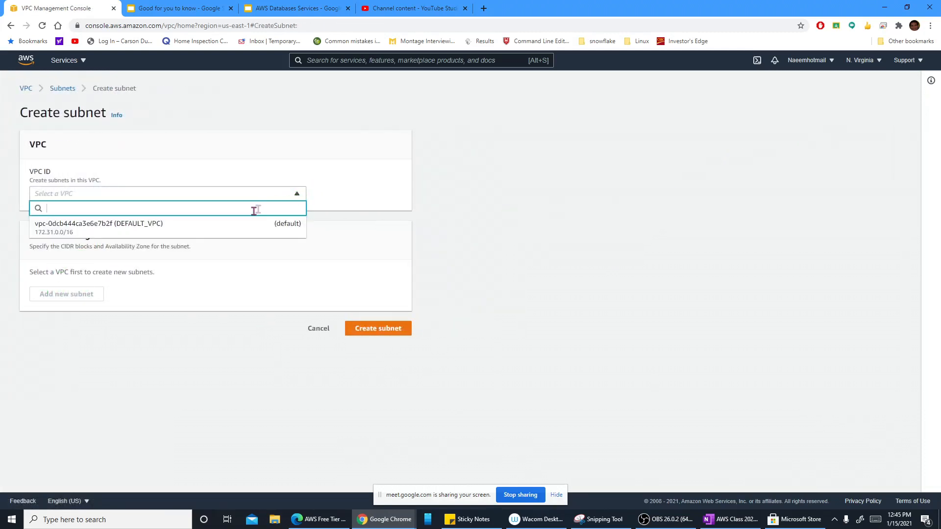
{"action": "left_click", "coordinate": [237, 224]}
{"action": "scroll", "coordinate": [208, 342], "scroll_direction": "down", "scroll_amount": 2}
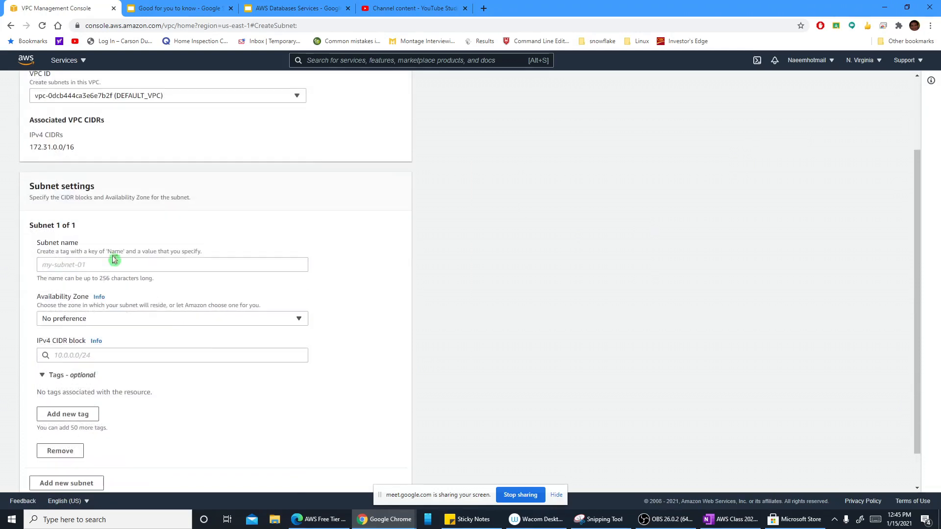
{"action": "left_click", "coordinate": [109, 264]}
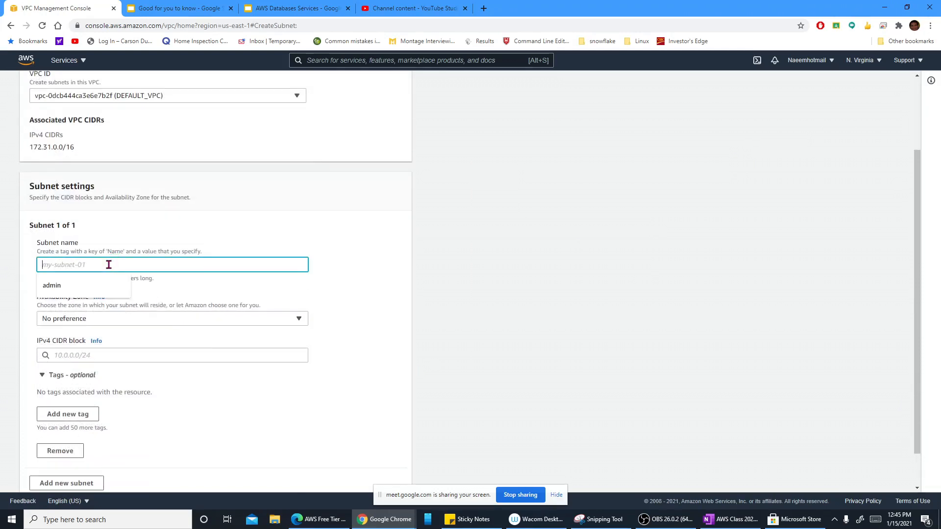
{"action": "scroll", "coordinate": [148, 241], "scroll_direction": "up", "scroll_amount": 2}
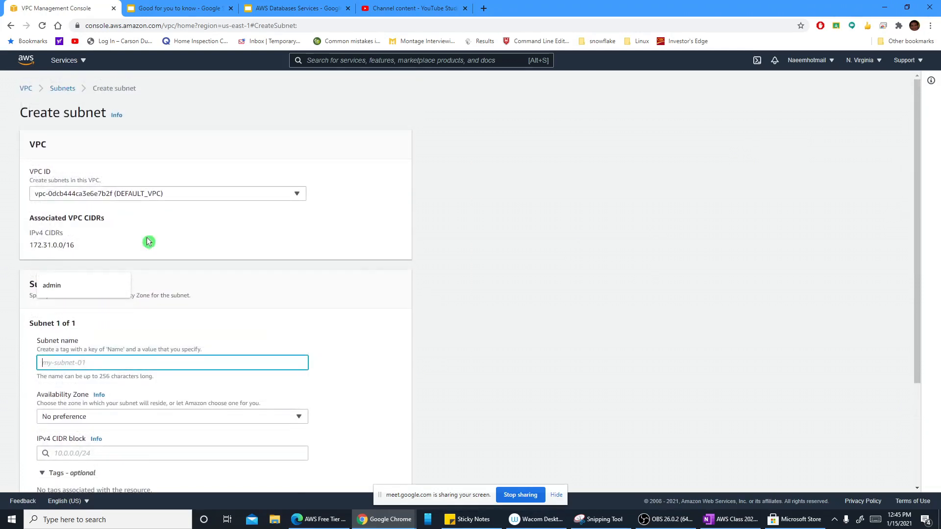
{"action": "left_click", "coordinate": [60, 90]}
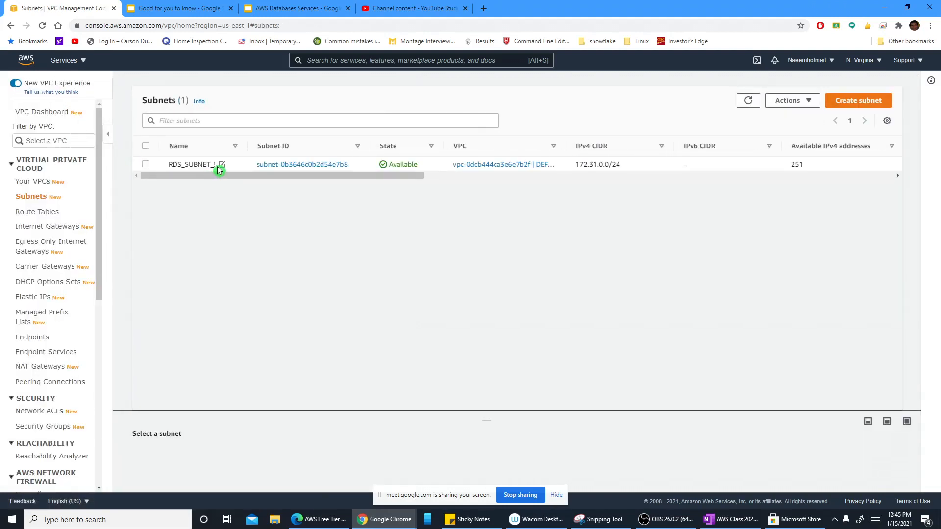
Step: Rename the existing subnet in the list as RDS_SUBNET_1
{"action": "left_click", "coordinate": [221, 166]}
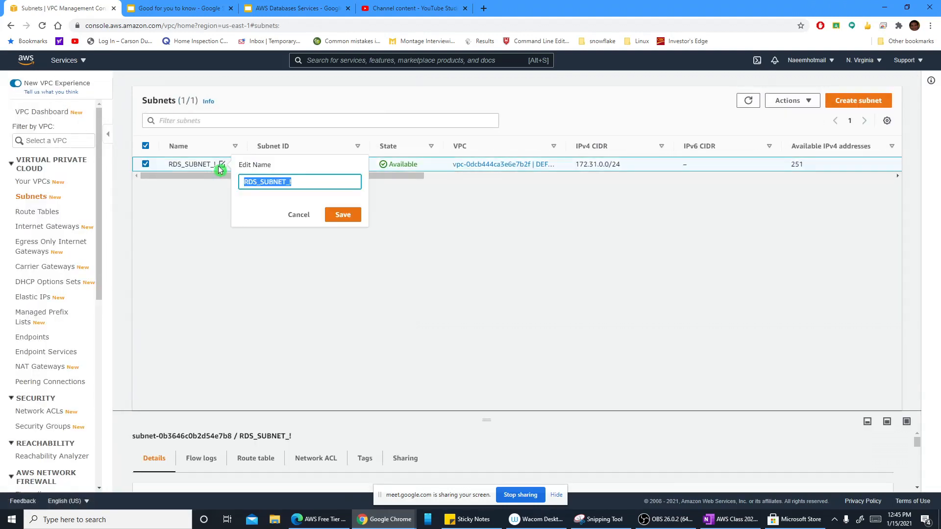
{"action": "left_click", "coordinate": [298, 186]}
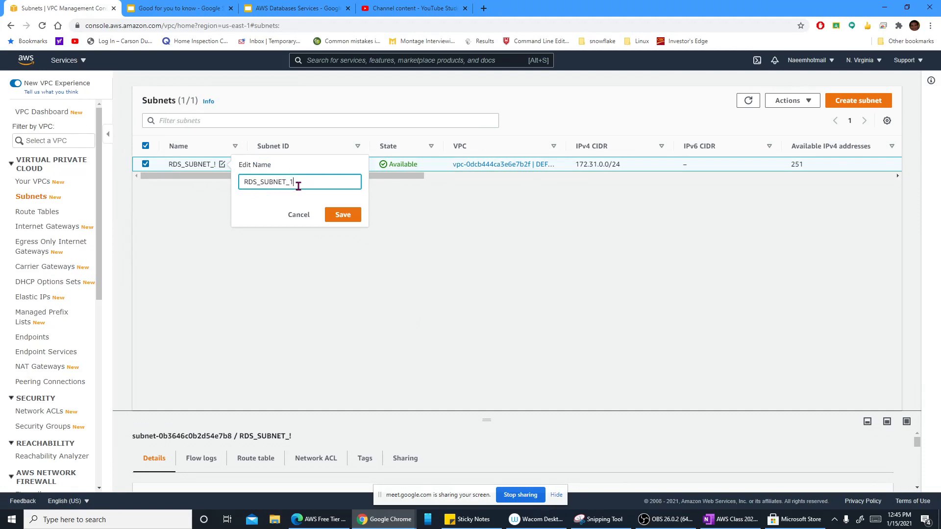
{"action": "type", "text": "1"}
{"action": "left_click", "coordinate": [342, 214]}
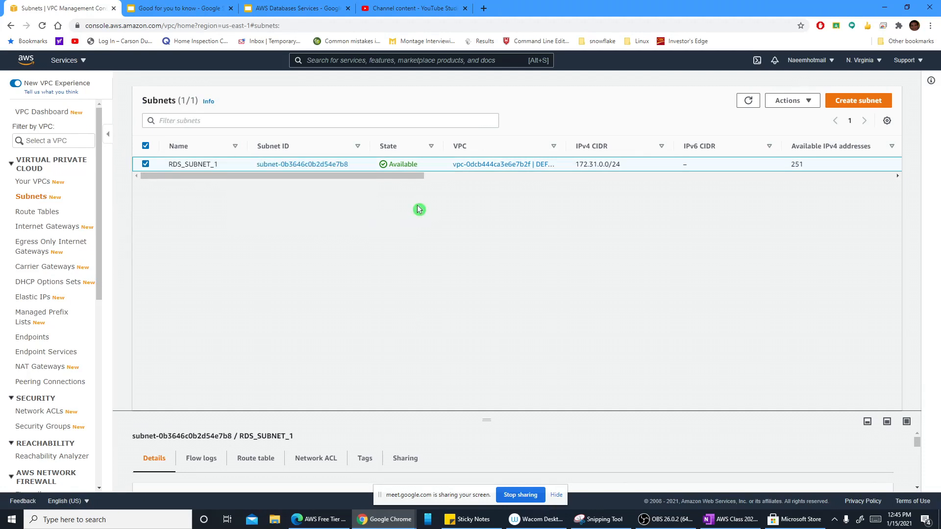
Step: Start a second subnet in DEFAULT_VPC named RDS_Subnet_2 in the availability zone US East (N. Virginia) / us-east-1b
{"action": "left_click", "coordinate": [846, 101]}
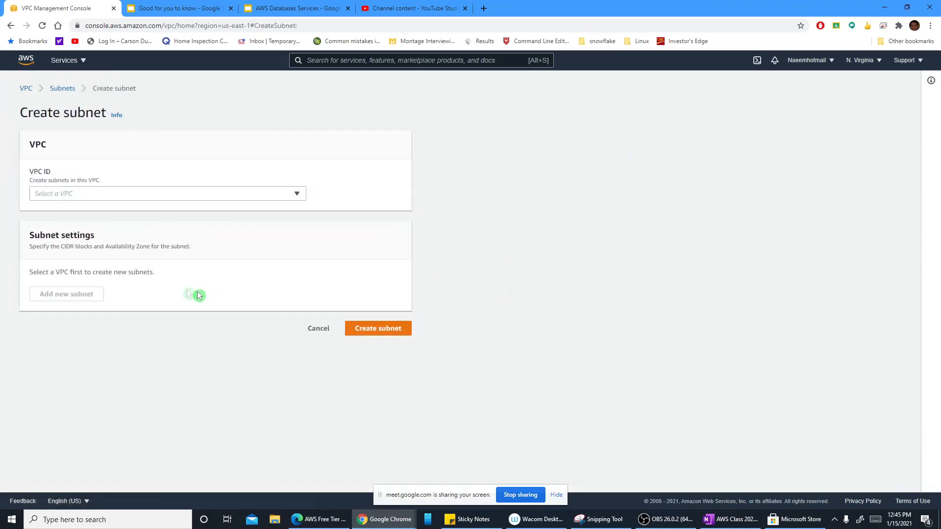
{"action": "left_click", "coordinate": [259, 194]}
{"action": "left_click", "coordinate": [182, 233]}
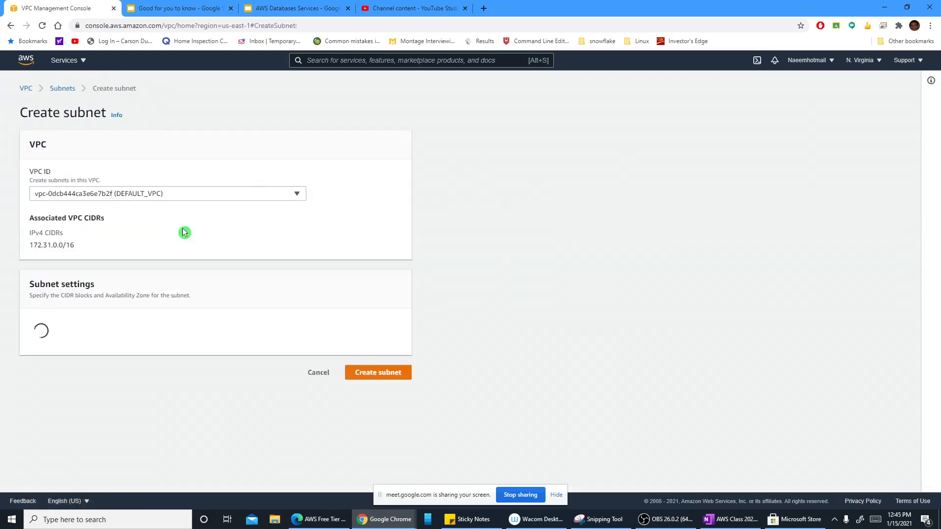
{"action": "scroll", "coordinate": [177, 327], "scroll_direction": "down", "scroll_amount": 3}
{"action": "left_click", "coordinate": [93, 223]}
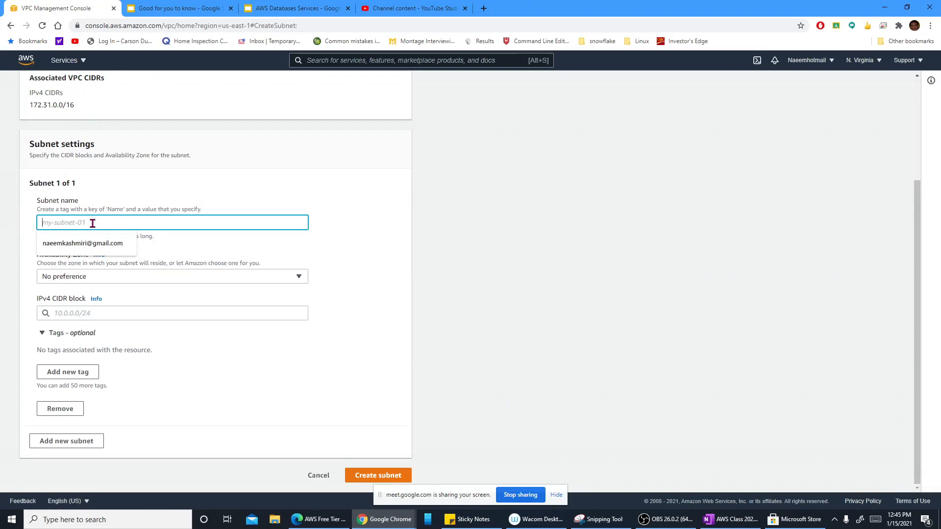
{"action": "type", "text": "RS"}
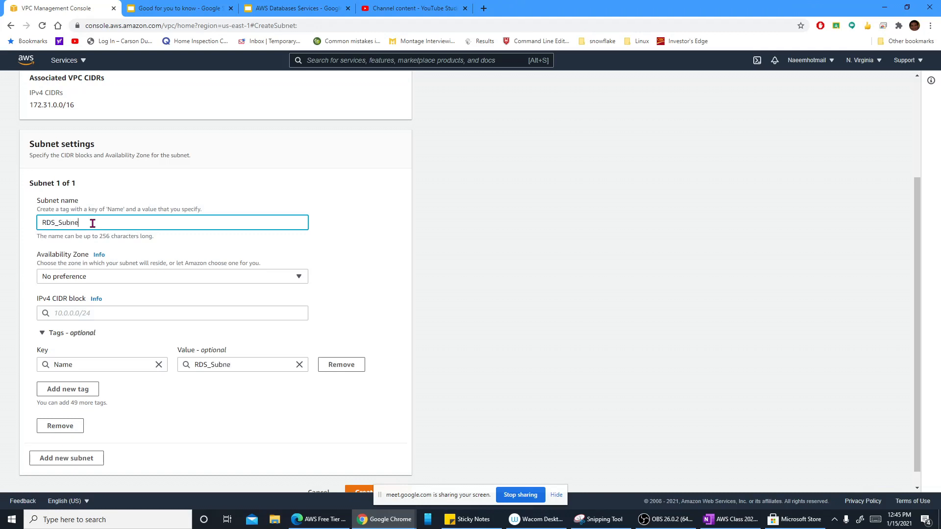
{"action": "type", "text": "_Subnet_2"}
{"action": "left_click", "coordinate": [269, 282]}
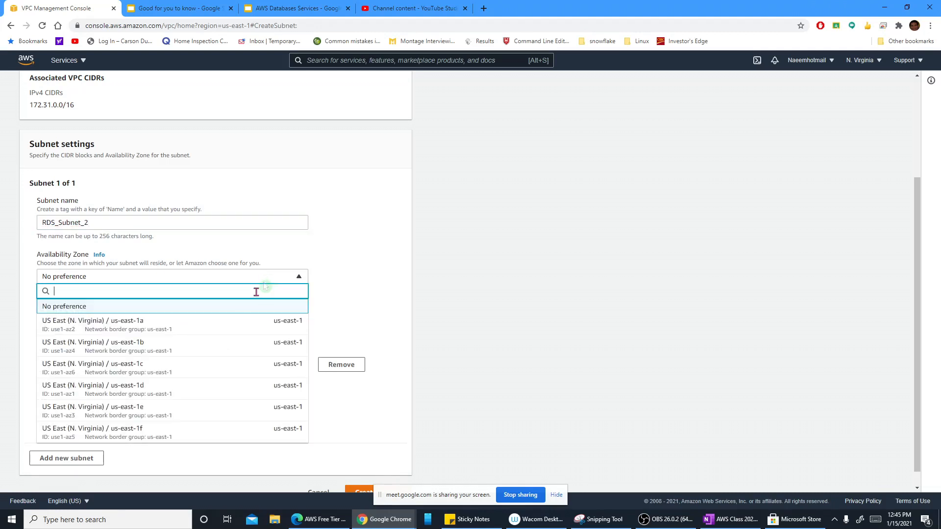
{"action": "left_click", "coordinate": [165, 349]}
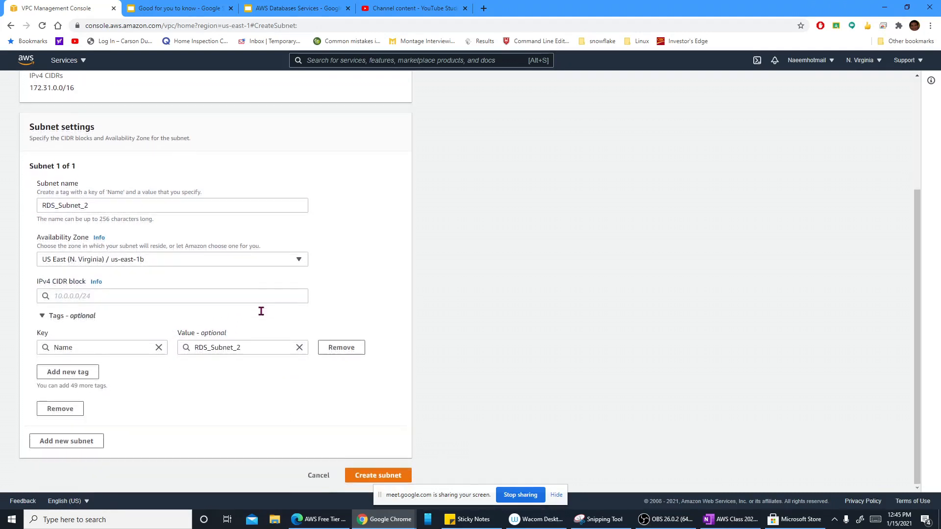
Step: Create the second subnet with the IPv4 CIDR block 172.31.1.0/24 and remove the subnet ID filter from the list
{"action": "left_click", "coordinate": [154, 298]}
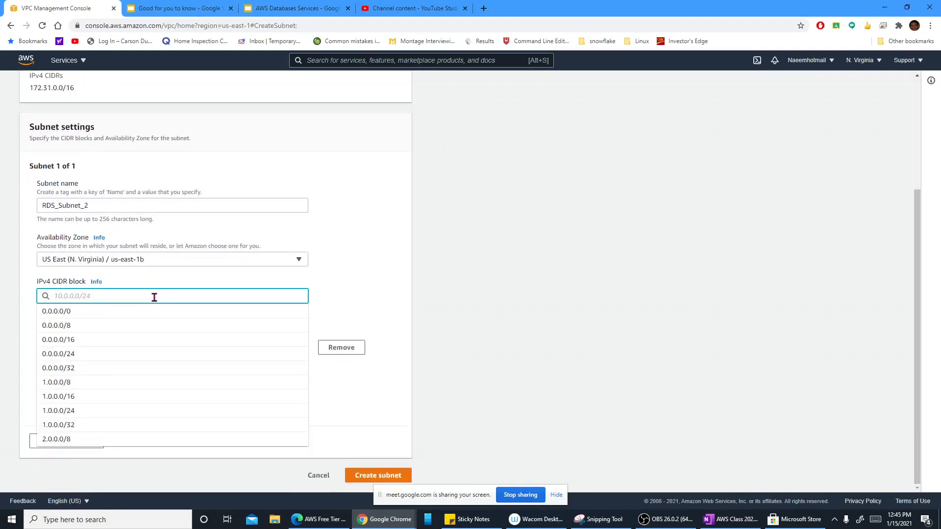
{"action": "type", "text": "172.31.0.0/16"}
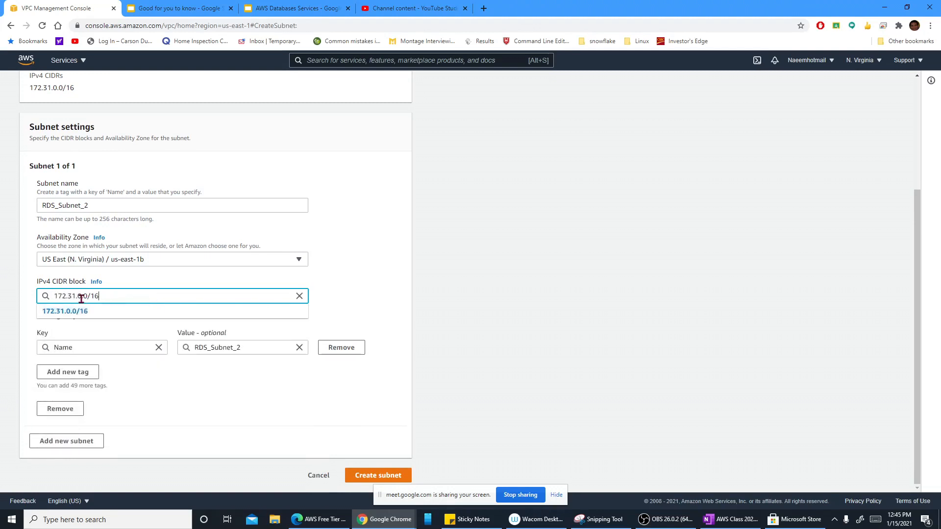
{"action": "key", "text": "BackSpace"}
{"action": "type", "text": "1"}
{"action": "left_click_drag", "start_coordinate": [115, 297], "coordinate": [91, 296]}
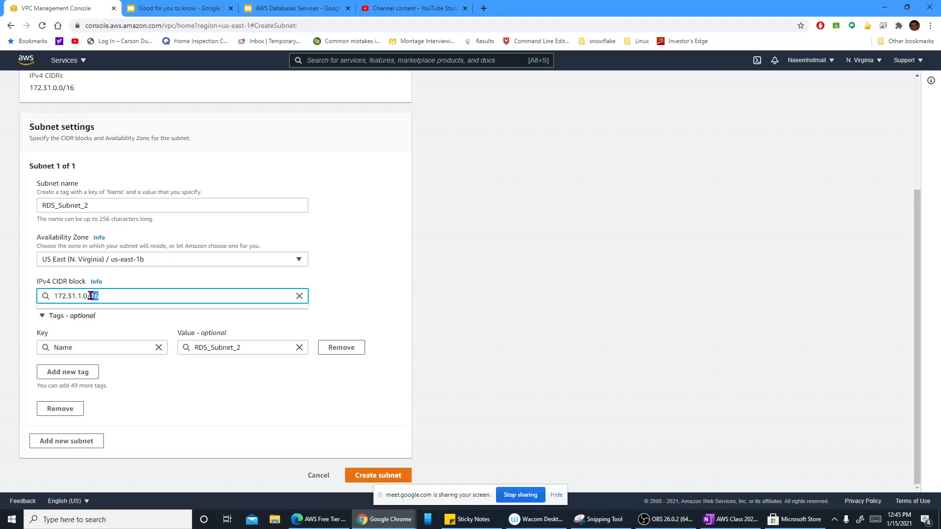
{"action": "type", "text": "24"}
{"action": "left_click", "coordinate": [237, 416]}
{"action": "left_click", "coordinate": [361, 475]}
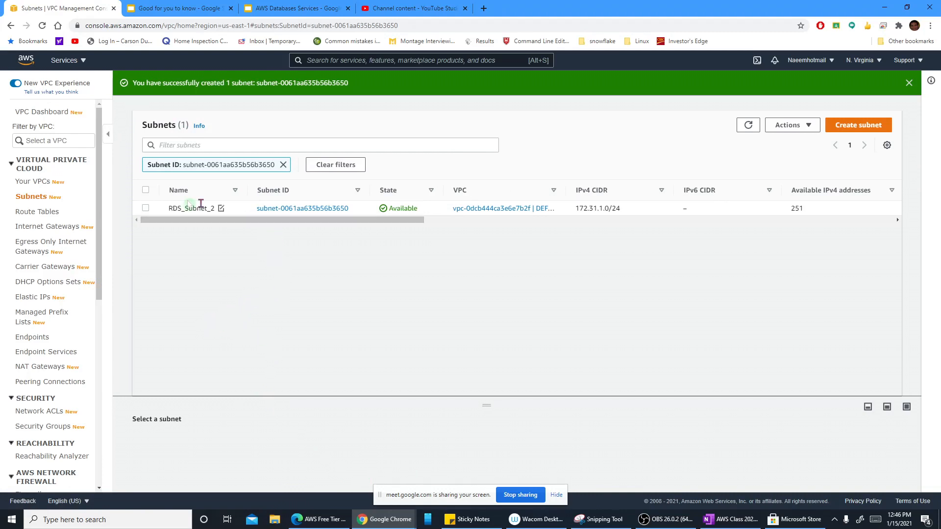
{"action": "left_click", "coordinate": [283, 165]}
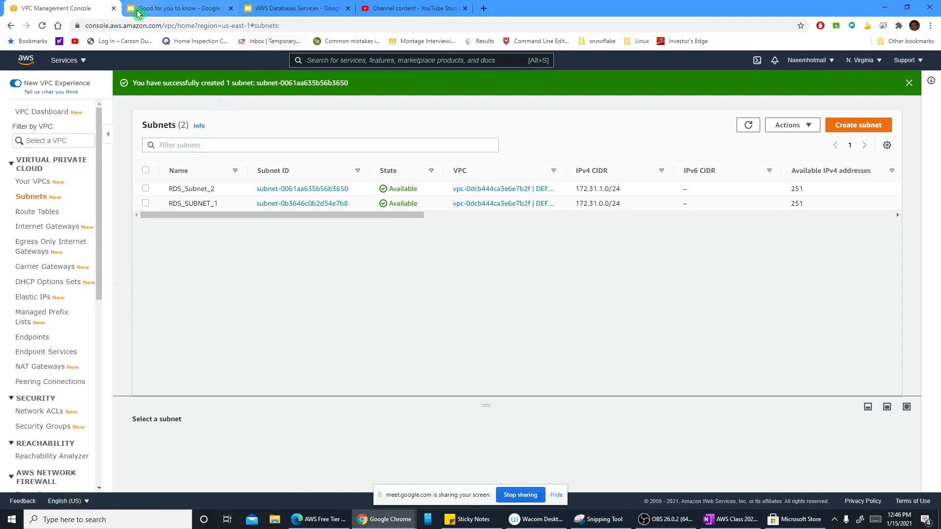
Step: Open the Amazon RDS console in a new browser tab from the recently visited services
{"action": "left_click", "coordinate": [163, 12]}
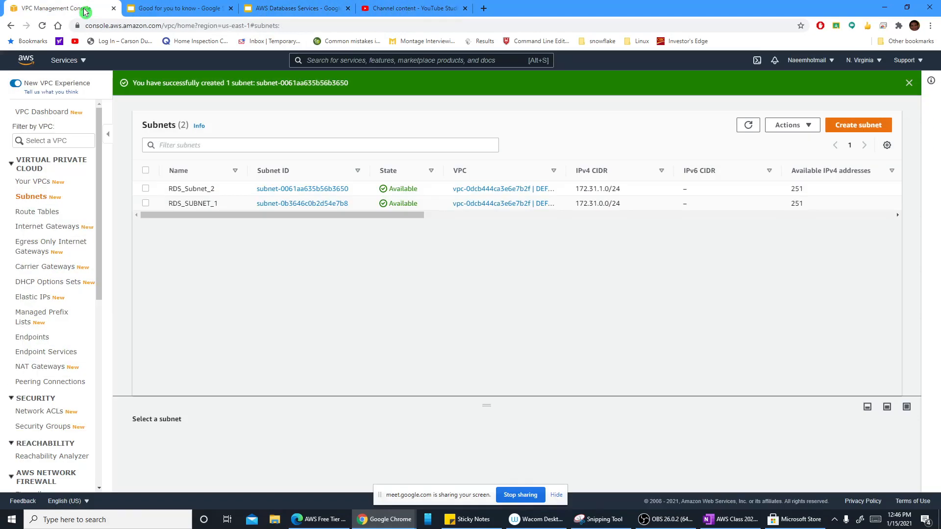
{"action": "left_click", "coordinate": [68, 9]}
{"action": "left_click", "coordinate": [81, 67]}
{"action": "right_click", "coordinate": [59, 174]}
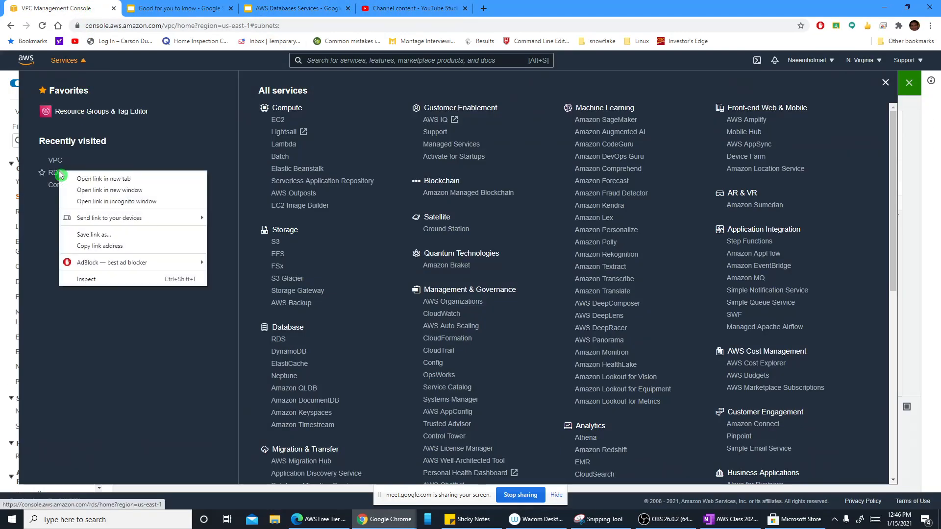
{"action": "left_click", "coordinate": [71, 181]}
{"action": "left_click", "coordinate": [151, 7]}
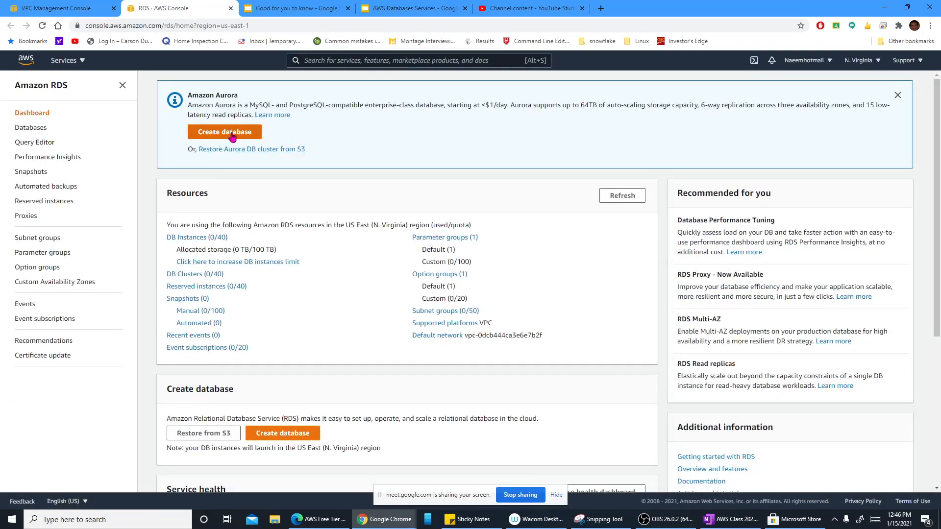
Step: Start creating a database with the MySQL engine and the Free tier template
{"action": "left_click", "coordinate": [232, 137]}
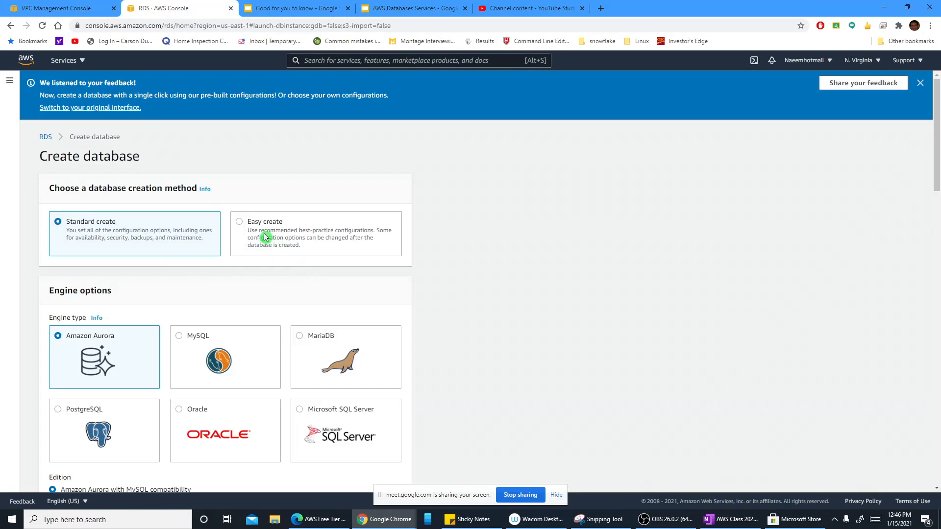
{"action": "scroll", "coordinate": [199, 247], "scroll_direction": "down", "scroll_amount": 3}
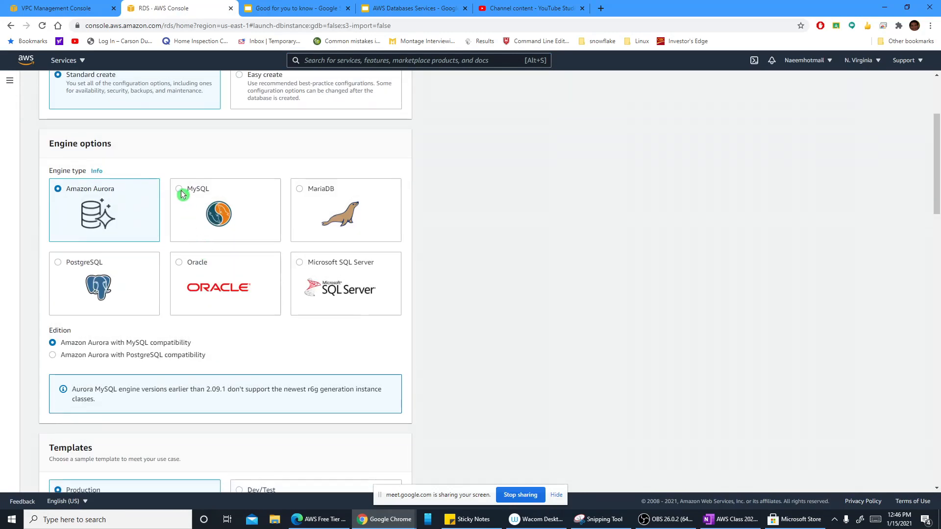
{"action": "left_click", "coordinate": [180, 194]}
{"action": "scroll", "coordinate": [247, 268], "scroll_direction": "down", "scroll_amount": 5}
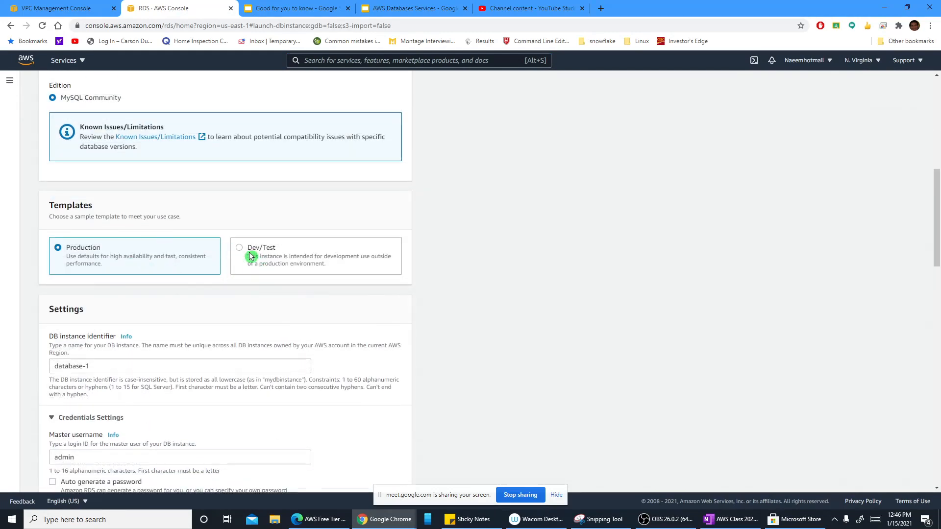
{"action": "left_click", "coordinate": [253, 286]}
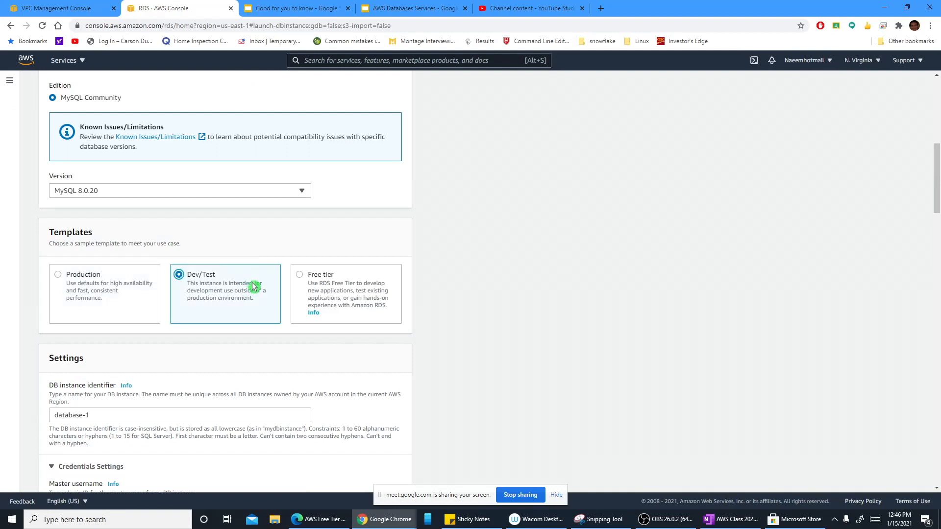
{"action": "left_click", "coordinate": [300, 275]}
{"action": "scroll", "coordinate": [300, 277], "scroll_direction": "down", "scroll_amount": 5}
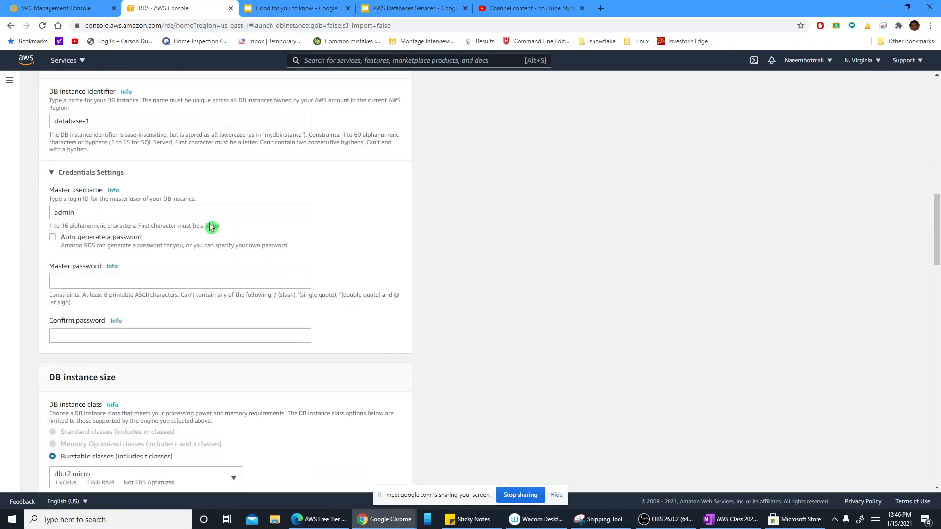
Step: Enter the master password for the admin user and confirm it in the database credentials
{"action": "left_click", "coordinate": [167, 280]}
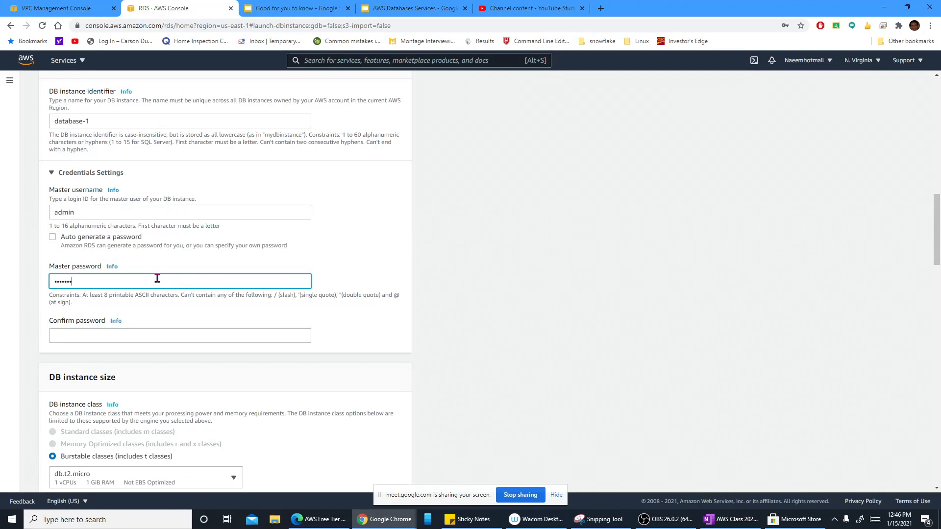
{"action": "left_click", "coordinate": [169, 335]}
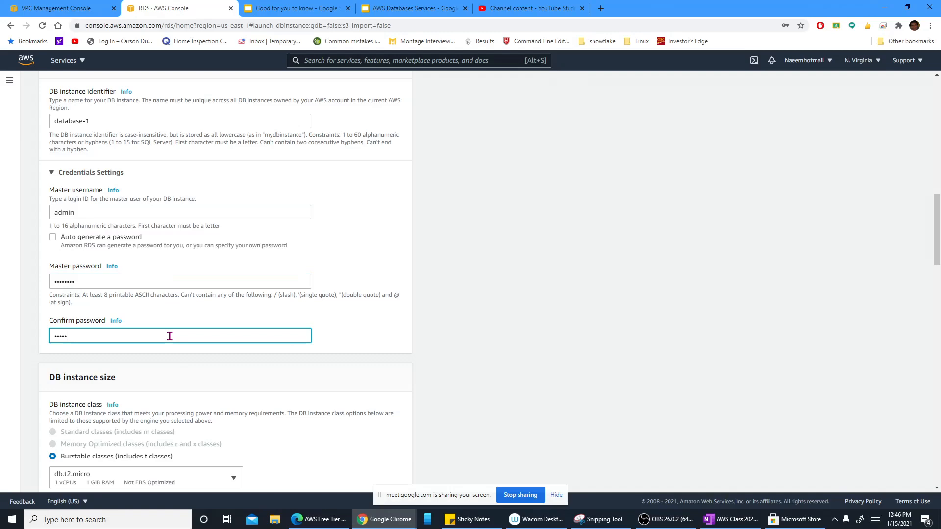
{"action": "scroll", "coordinate": [258, 345], "scroll_direction": "down", "scroll_amount": 5}
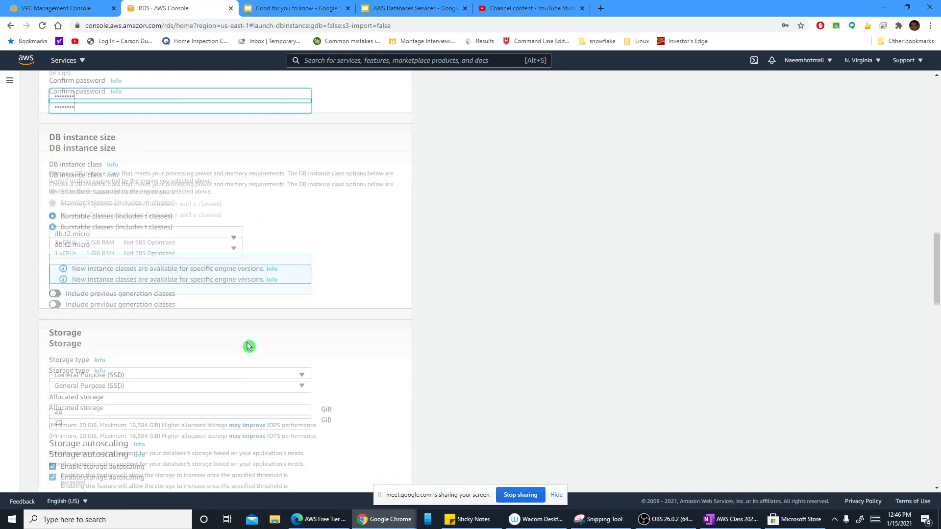
Step: Review the storage, availability and connectivity settings of the new database
{"action": "scroll", "coordinate": [267, 343], "scroll_direction": "down", "scroll_amount": 3}
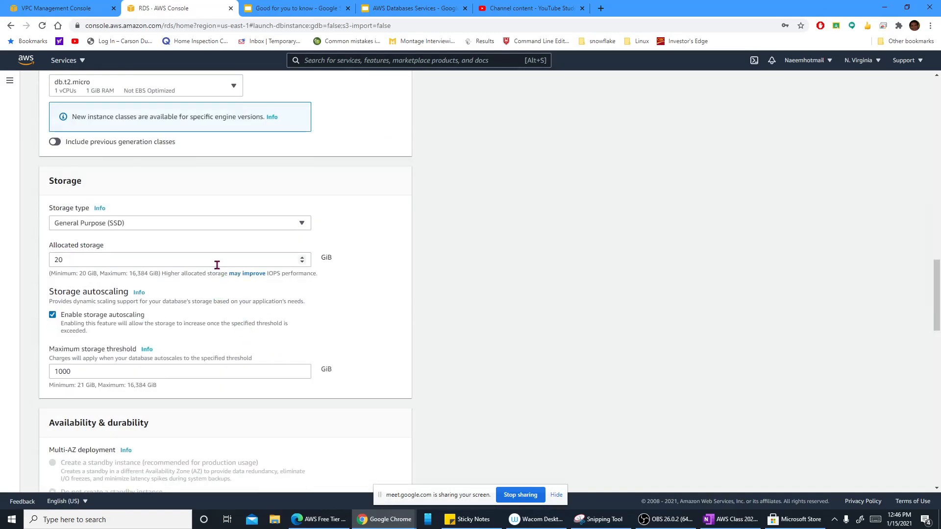
{"action": "scroll", "coordinate": [238, 294], "scroll_direction": "down", "scroll_amount": 1}
{"action": "scroll", "coordinate": [238, 294], "scroll_direction": "down", "scroll_amount": 2}
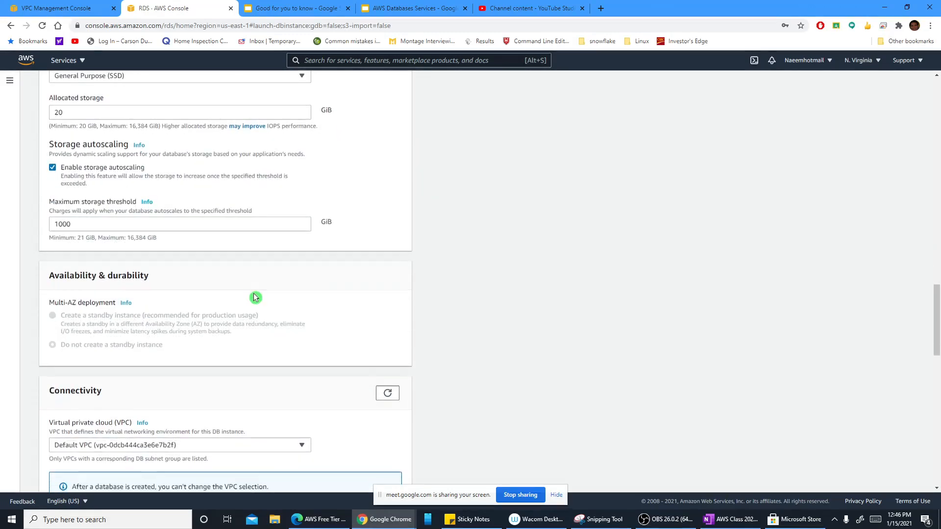
{"action": "scroll", "coordinate": [255, 296], "scroll_direction": "down", "scroll_amount": 7}
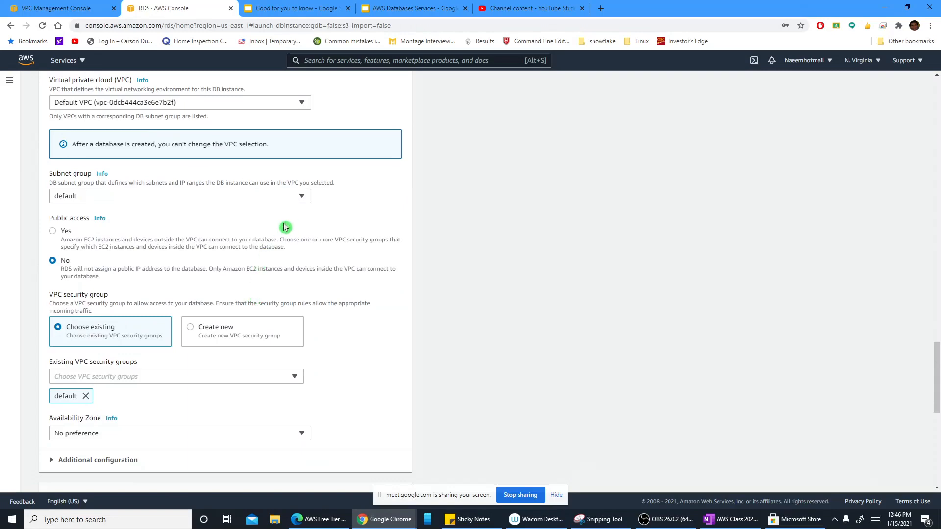
{"action": "scroll", "coordinate": [258, 225], "scroll_direction": "up", "scroll_amount": 8}
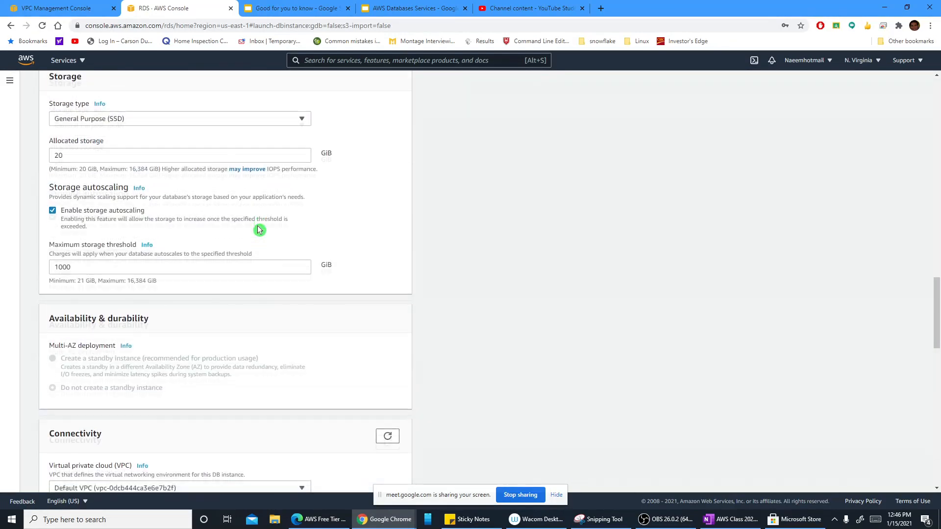
{"action": "scroll", "coordinate": [236, 273], "scroll_direction": "down", "scroll_amount": 4}
{"action": "scroll", "coordinate": [179, 336], "scroll_direction": "down", "scroll_amount": 2}
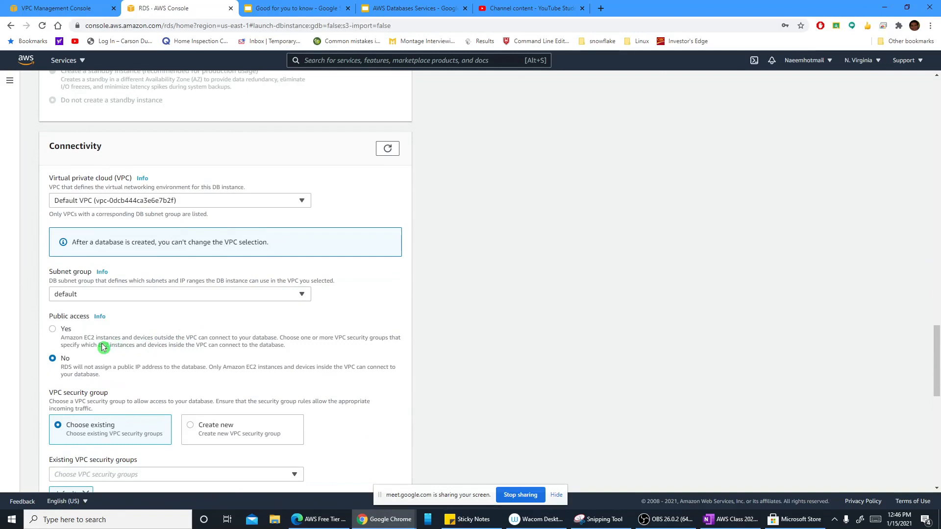
{"action": "scroll", "coordinate": [113, 347], "scroll_direction": "down", "scroll_amount": 2}
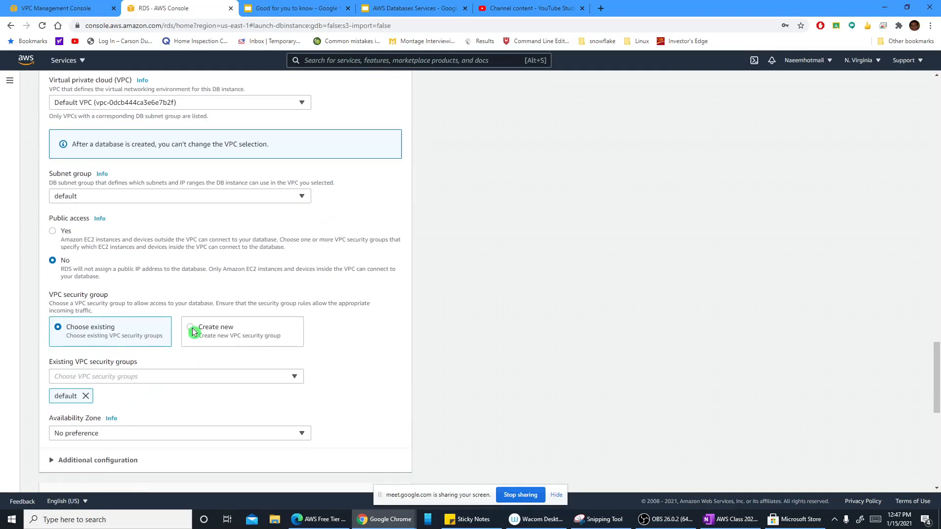
{"action": "left_click", "coordinate": [193, 328]}
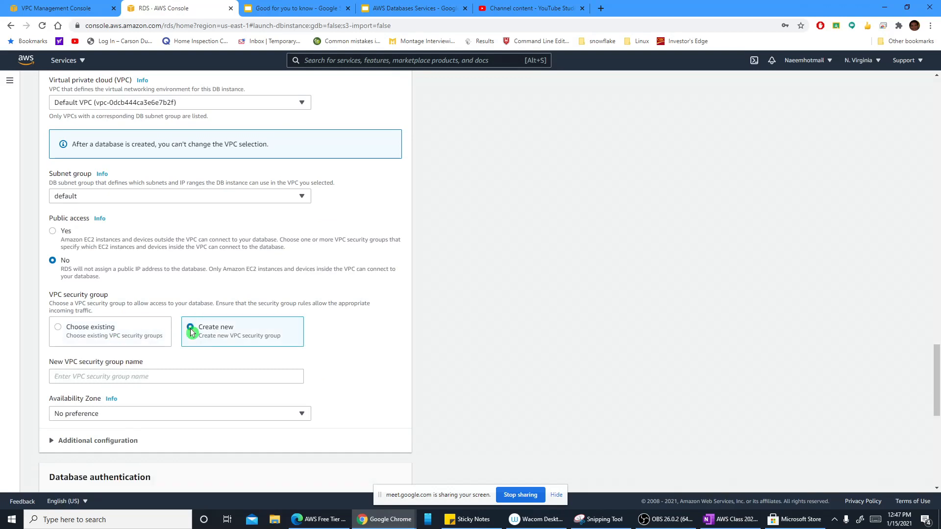
{"action": "scroll", "coordinate": [188, 324], "scroll_direction": "down", "scroll_amount": 2}
{"action": "left_click", "coordinate": [163, 280]}
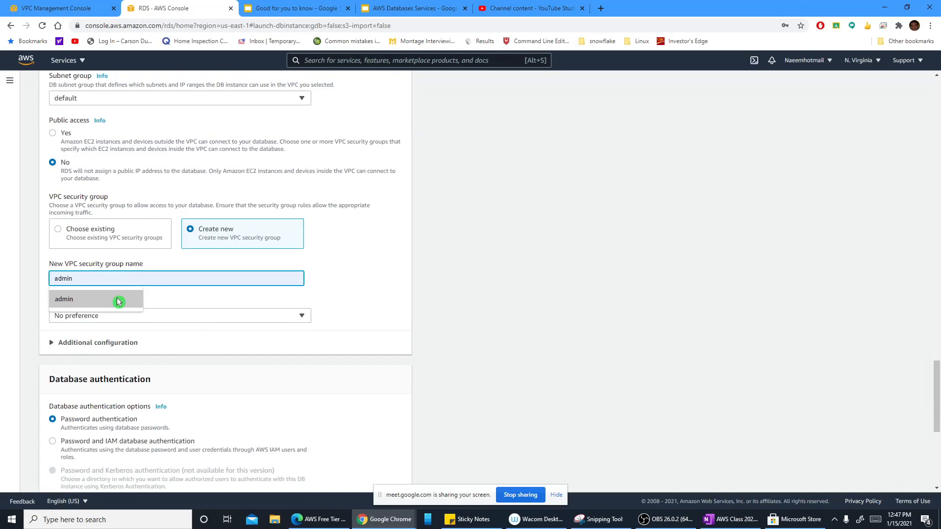
{"action": "left_click", "coordinate": [58, 229]}
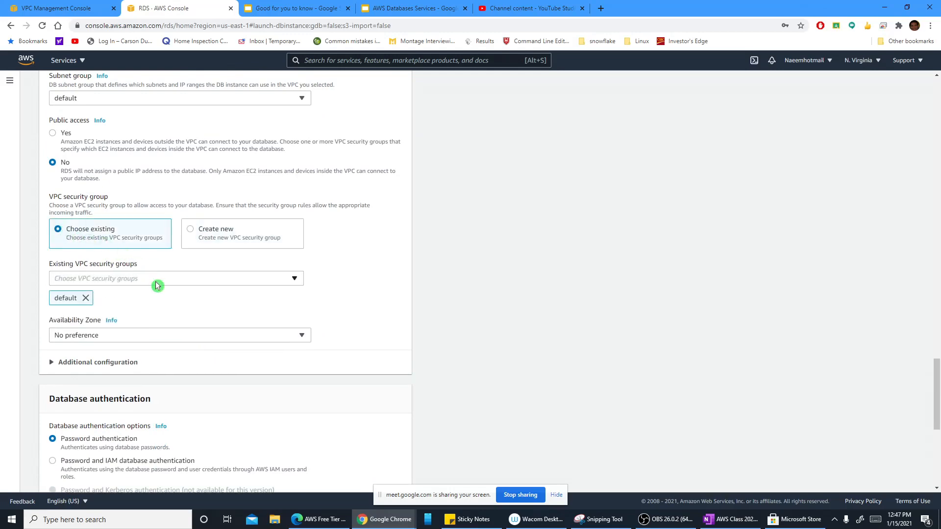
Step: Check the VPC and the available subnet groups in the database's connectivity settings
{"action": "scroll", "coordinate": [156, 284], "scroll_direction": "down", "scroll_amount": 2}
{"action": "scroll", "coordinate": [161, 287], "scroll_direction": "up", "scroll_amount": 5}
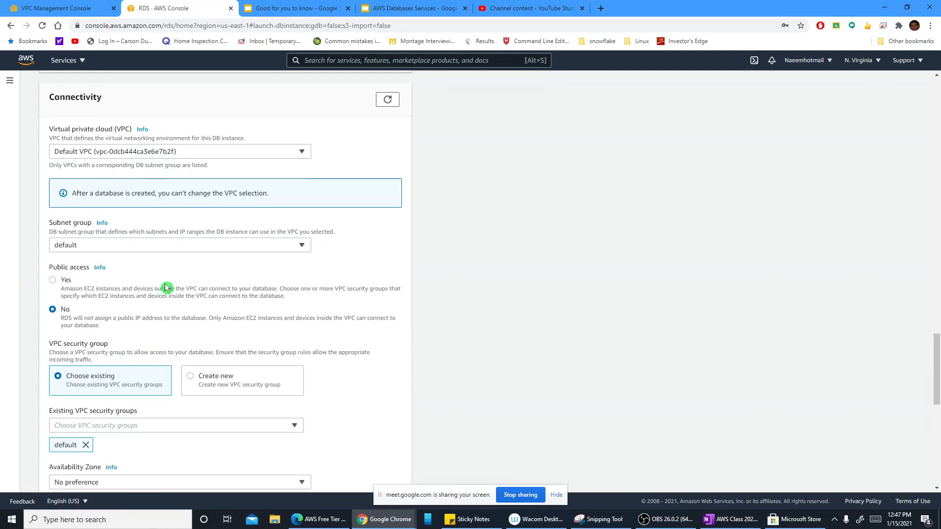
{"action": "scroll", "coordinate": [165, 287], "scroll_direction": "up", "scroll_amount": 5}
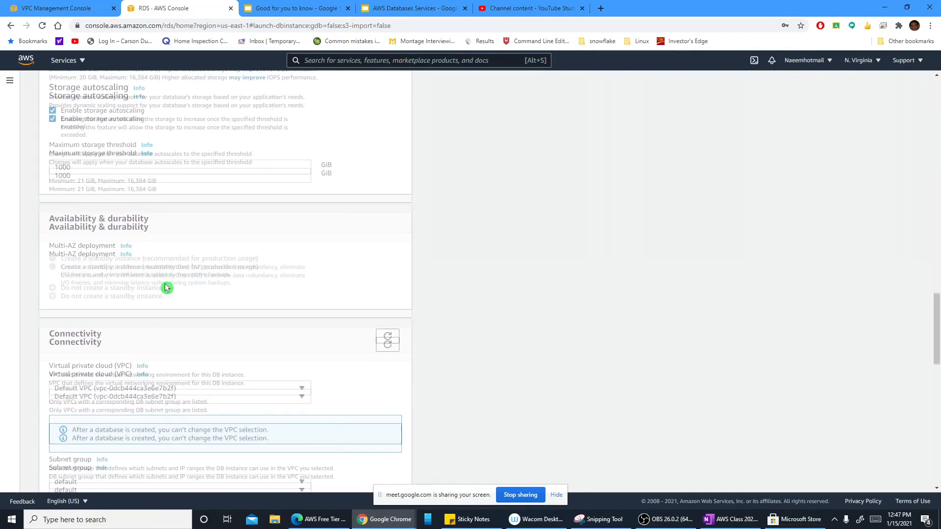
{"action": "scroll", "coordinate": [166, 288], "scroll_direction": "down", "scroll_amount": 4}
{"action": "left_click", "coordinate": [192, 295]}
{"action": "left_click", "coordinate": [192, 295]}
{"action": "left_click", "coordinate": [192, 295]}
{"action": "left_click", "coordinate": [192, 297]}
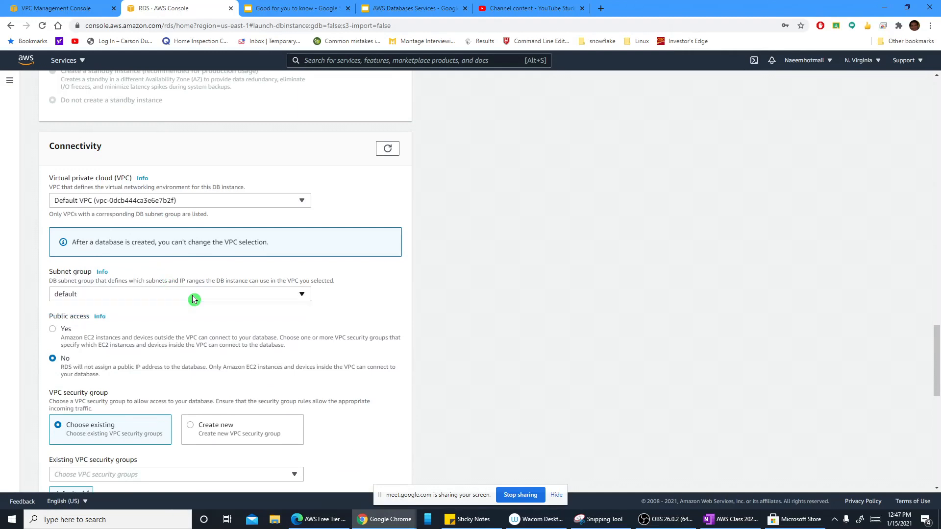
Step: Leave the database form and start a new DB subnet group in Amazon RDS named RDS_SUBNET_GR
{"action": "left_click", "coordinate": [9, 81]}
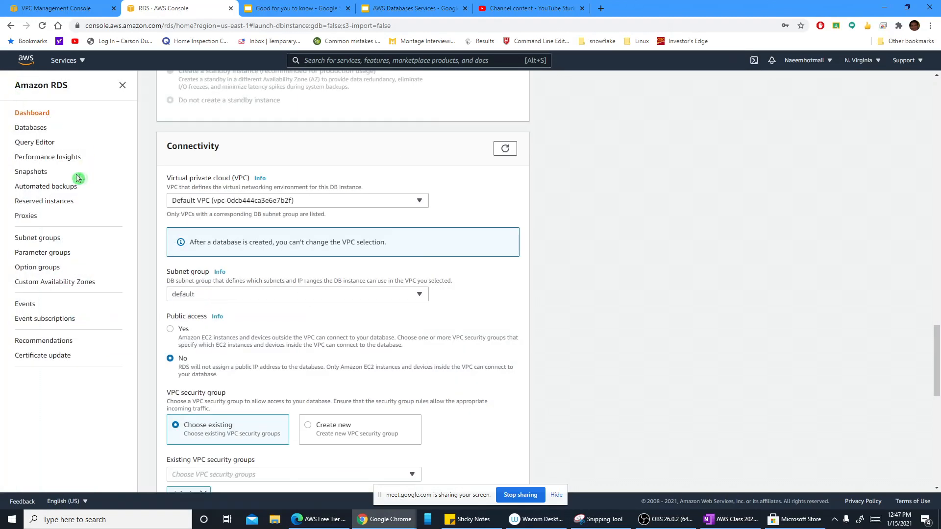
{"action": "left_click", "coordinate": [51, 239]}
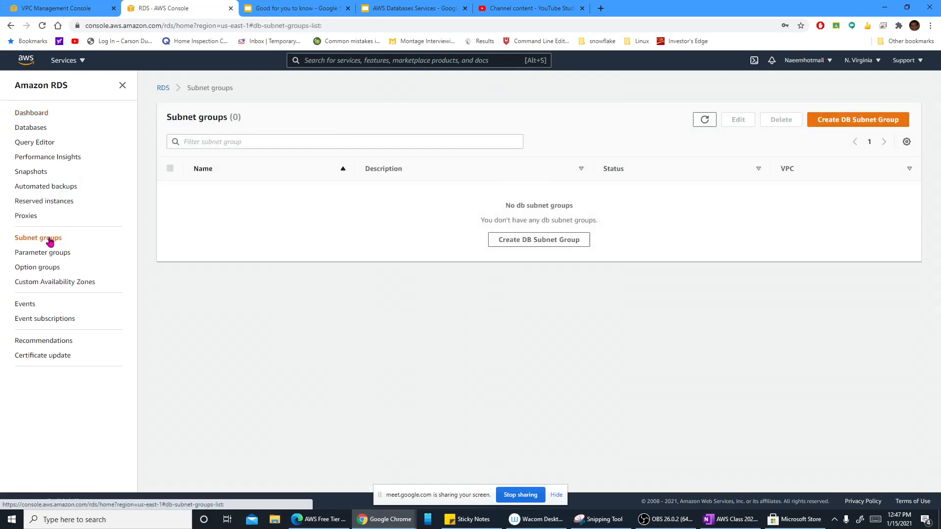
{"action": "left_click", "coordinate": [554, 242]}
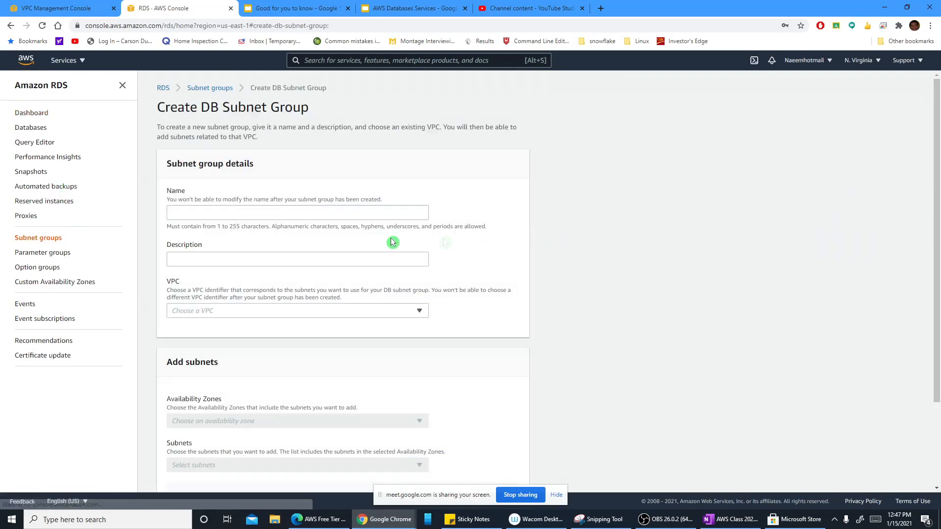
{"action": "left_click", "coordinate": [311, 213]}
{"action": "type", "text": "RDS_SUBNET_GR"}
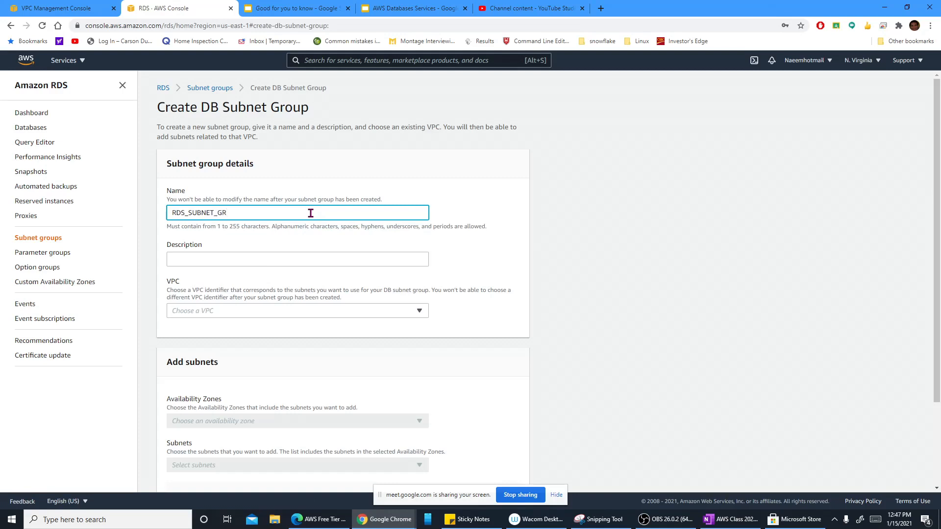
Step: Copy the subnet group's name into its description and choose DEFAULT_VPC as its VPC
{"action": "left_click", "coordinate": [319, 261]}
{"action": "left_click_drag", "start_coordinate": [231, 215], "coordinate": [160, 216]}
{"action": "key", "text": "ctrl+c"}
{"action": "left_click", "coordinate": [197, 257]}
{"action": "key", "text": "ctrl+v"}
{"action": "left_click", "coordinate": [253, 310]}
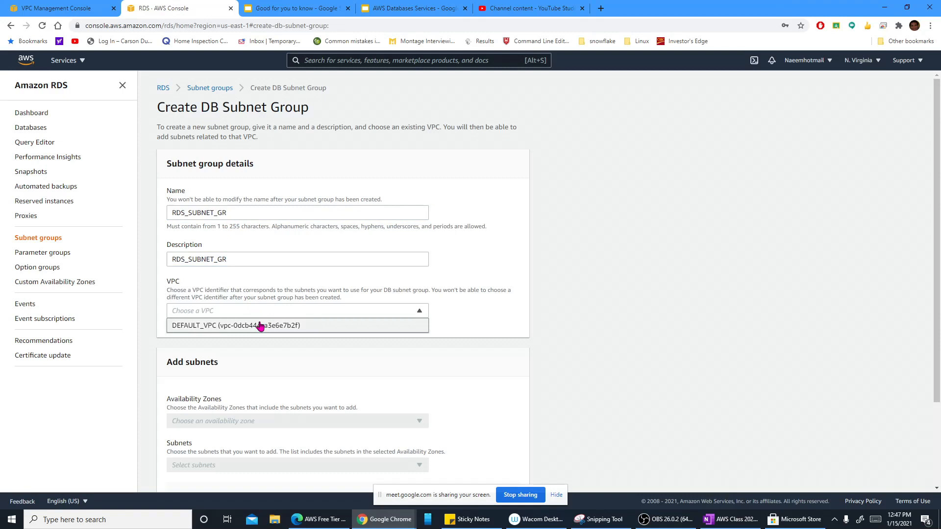
{"action": "left_click", "coordinate": [261, 325]}
Step: Add the availability zones us-east-1a and us-east-1b to the subnet group
{"action": "scroll", "coordinate": [343, 321], "scroll_direction": "down", "scroll_amount": 2}
{"action": "left_click", "coordinate": [413, 315]}
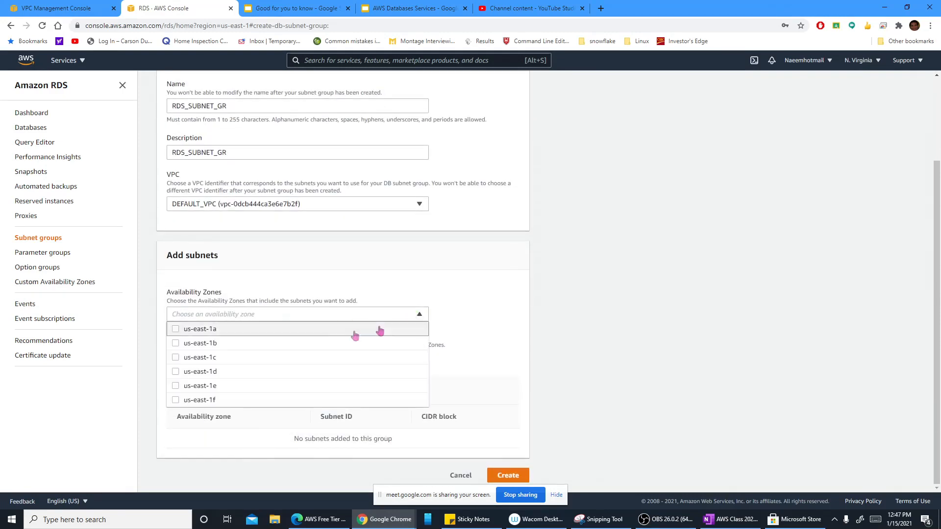
{"action": "left_click", "coordinate": [226, 332]}
{"action": "left_click", "coordinate": [185, 343]}
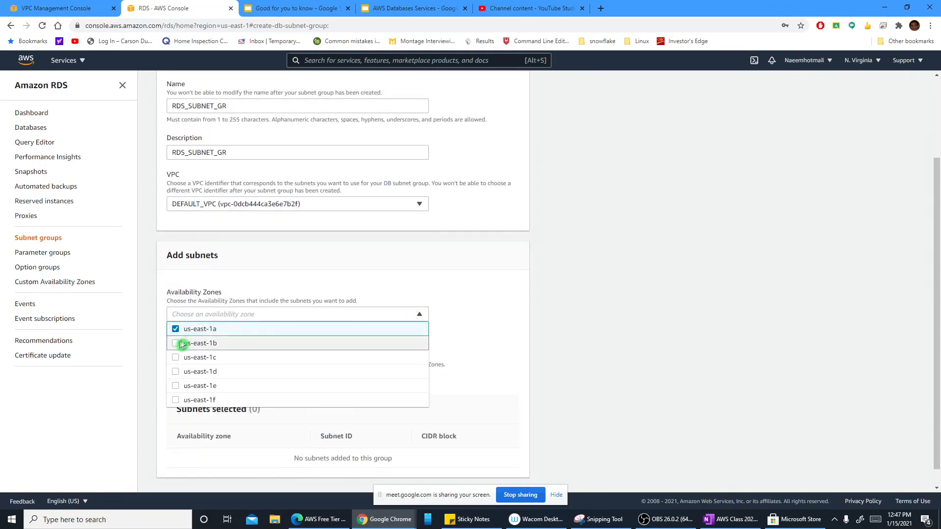
{"action": "left_click", "coordinate": [455, 338]}
{"action": "scroll", "coordinate": [438, 341], "scroll_direction": "down", "scroll_amount": 1}
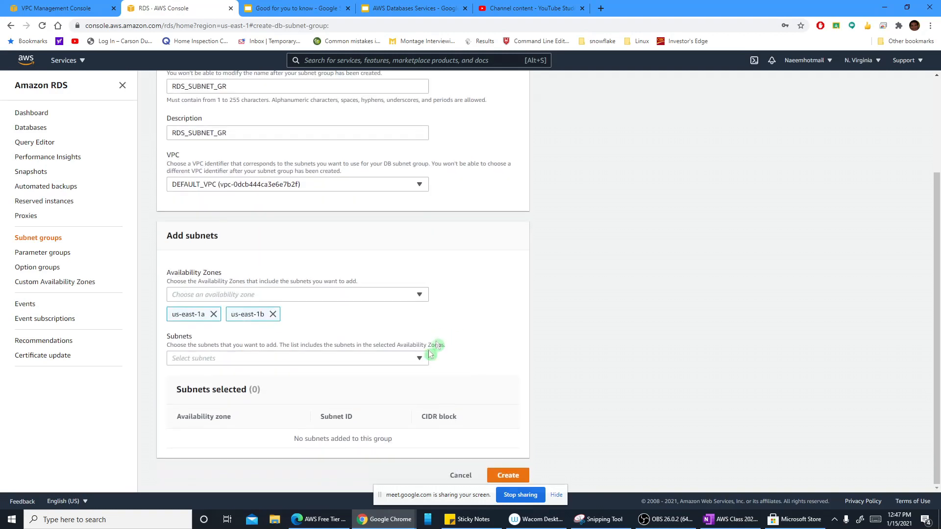
Step: Select the subnets 172.31.1.0/24 in us-east-1b and 172.31.0.0/24 in us-east-1a, and create the subnet group
{"action": "left_click", "coordinate": [420, 357]}
{"action": "left_click", "coordinate": [185, 393]}
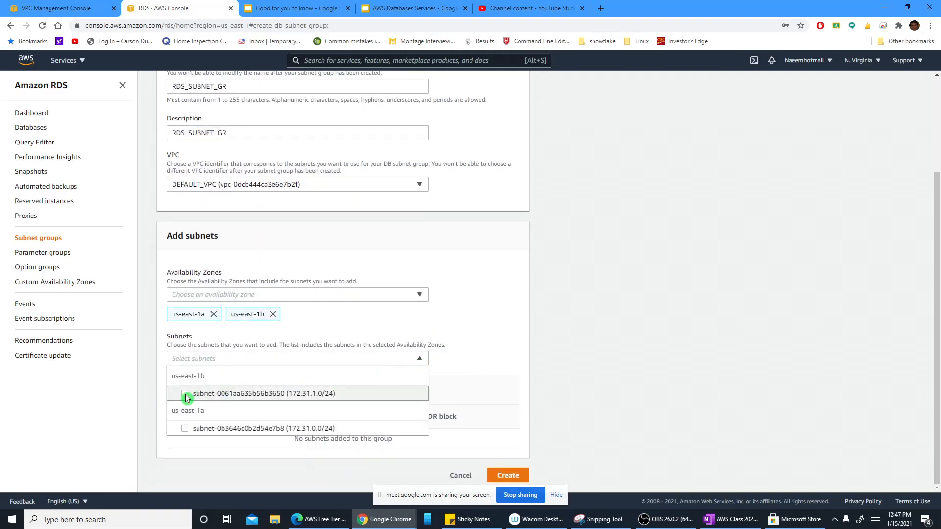
{"action": "left_click", "coordinate": [185, 430]}
{"action": "scroll", "coordinate": [448, 379], "scroll_direction": "down", "scroll_amount": 1}
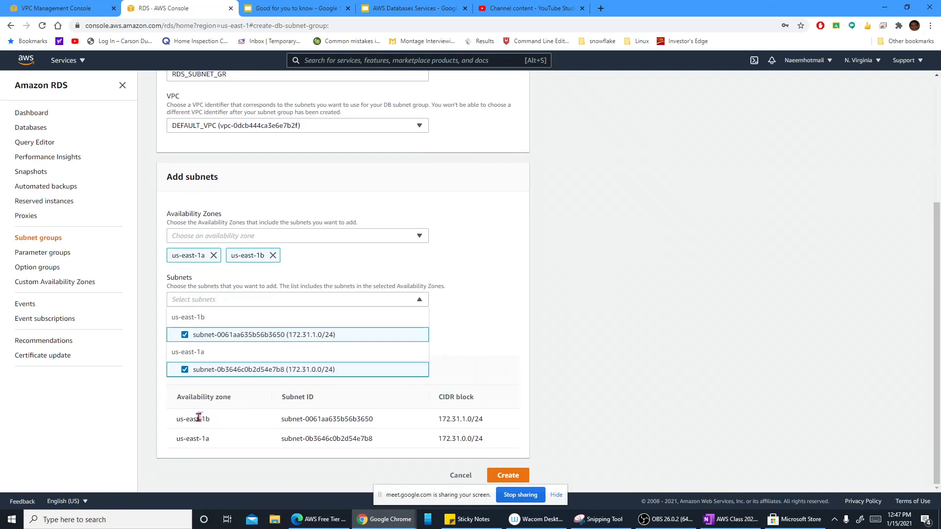
{"action": "left_click", "coordinate": [504, 478]}
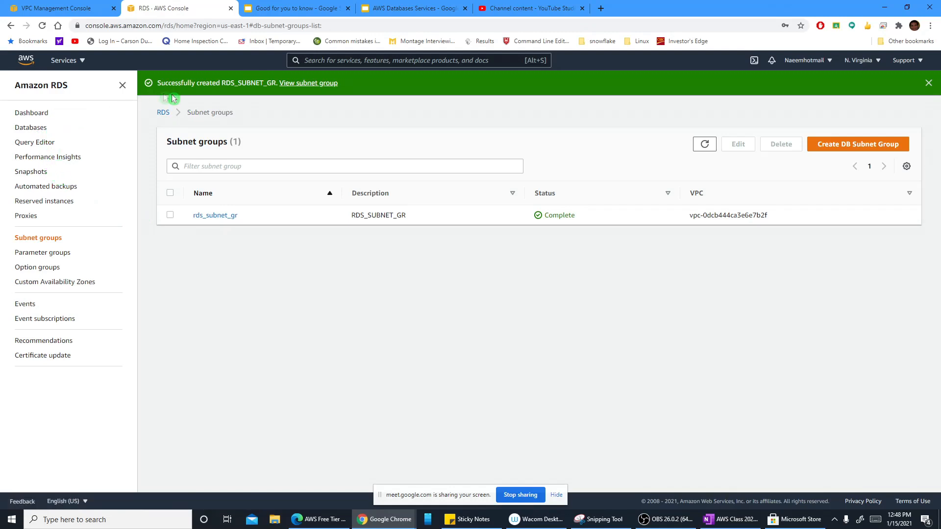
{"action": "left_click", "coordinate": [10, 27]}
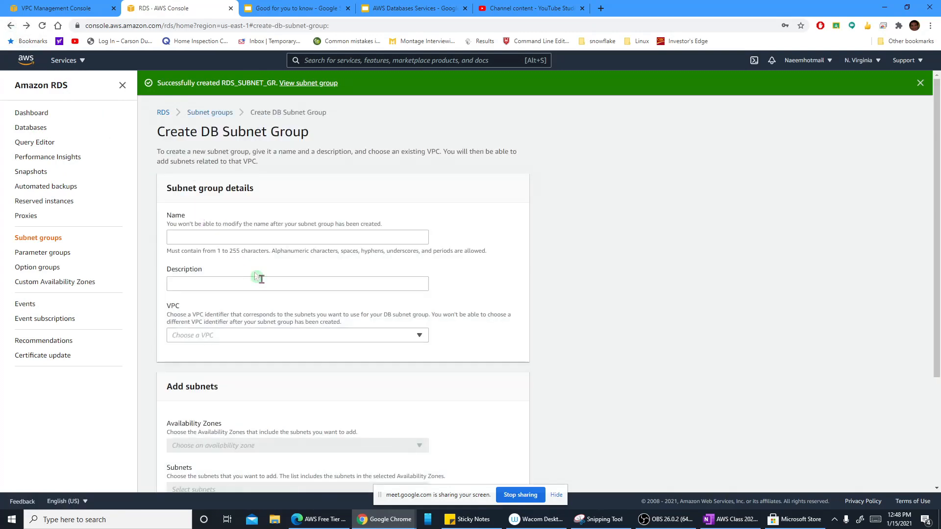
{"action": "left_click", "coordinate": [227, 239]}
{"action": "left_click", "coordinate": [213, 257]}
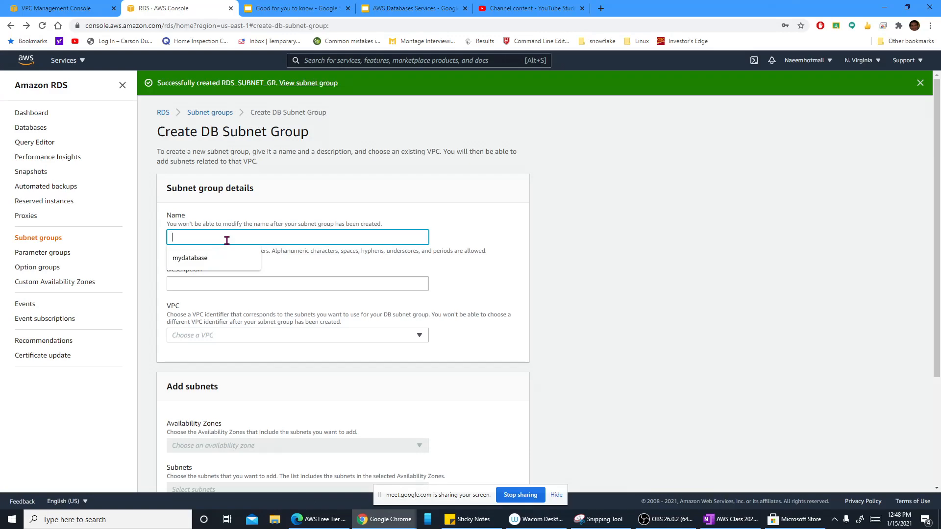
{"action": "scroll", "coordinate": [227, 240], "scroll_direction": "down", "scroll_amount": 3}
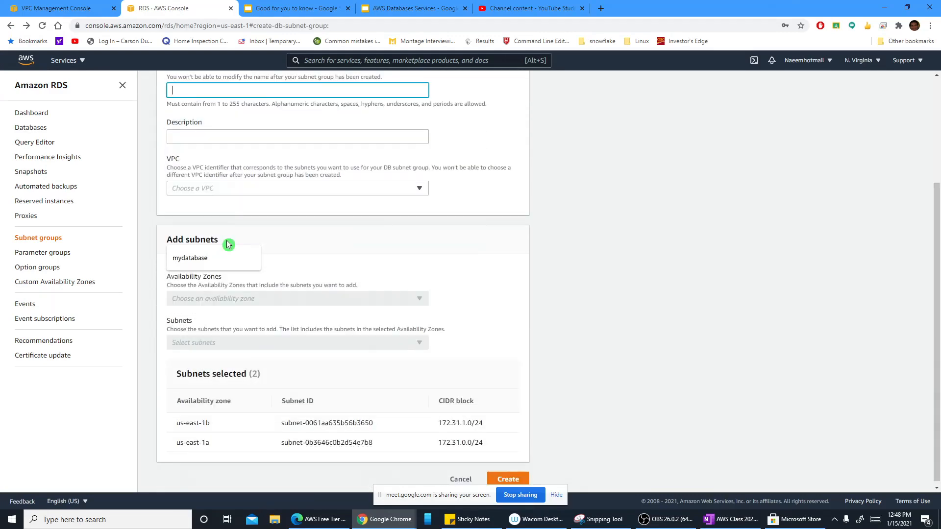
{"action": "scroll", "coordinate": [227, 240], "scroll_direction": "up", "scroll_amount": 3}
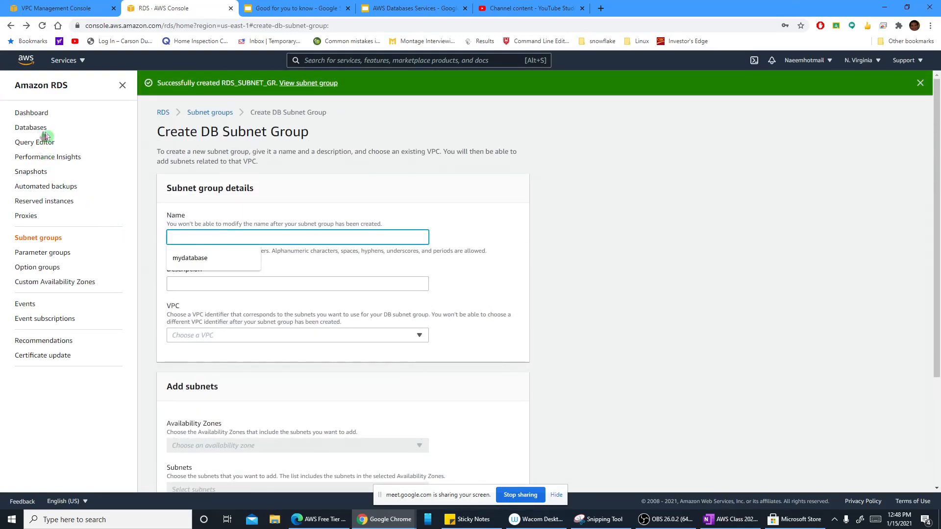
{"action": "left_click", "coordinate": [122, 85]}
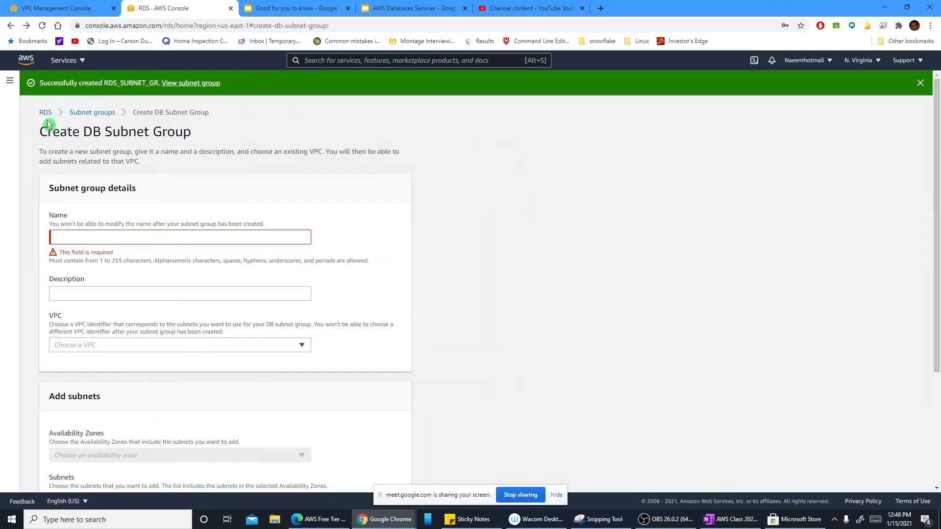
{"action": "left_click", "coordinate": [118, 235]}
{"action": "left_click", "coordinate": [118, 235]}
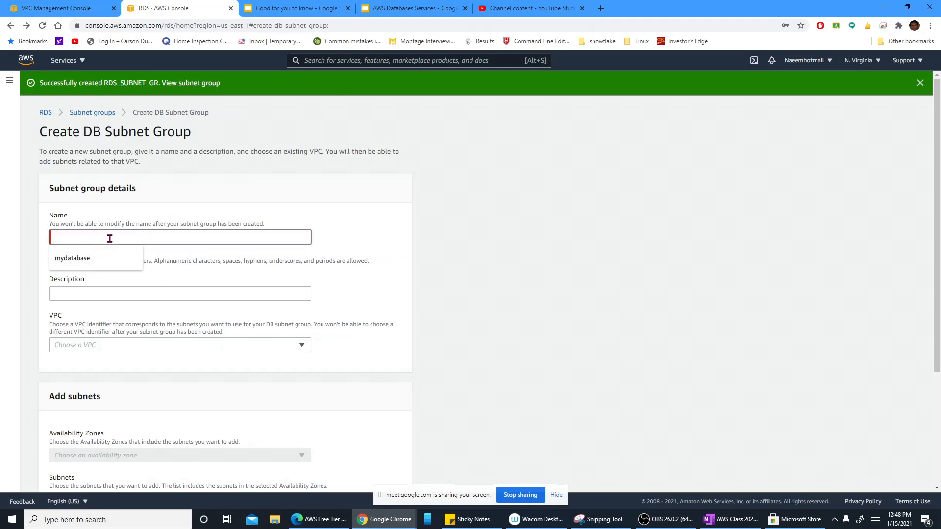
{"action": "scroll", "coordinate": [109, 239], "scroll_direction": "down", "scroll_amount": 2}
{"action": "left_click", "coordinate": [103, 196]}
{"action": "scroll", "coordinate": [103, 199], "scroll_direction": "down", "scroll_amount": 1}
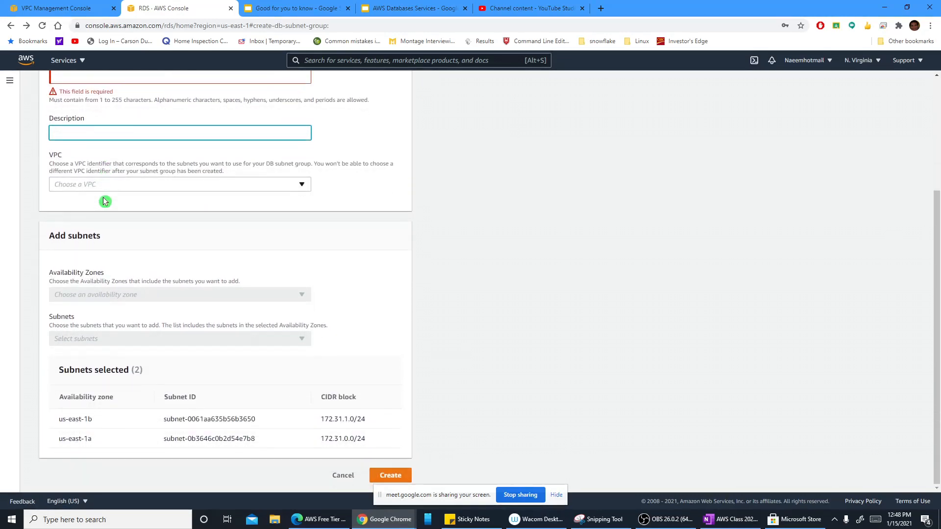
{"action": "scroll", "coordinate": [105, 200], "scroll_direction": "up", "scroll_amount": 3}
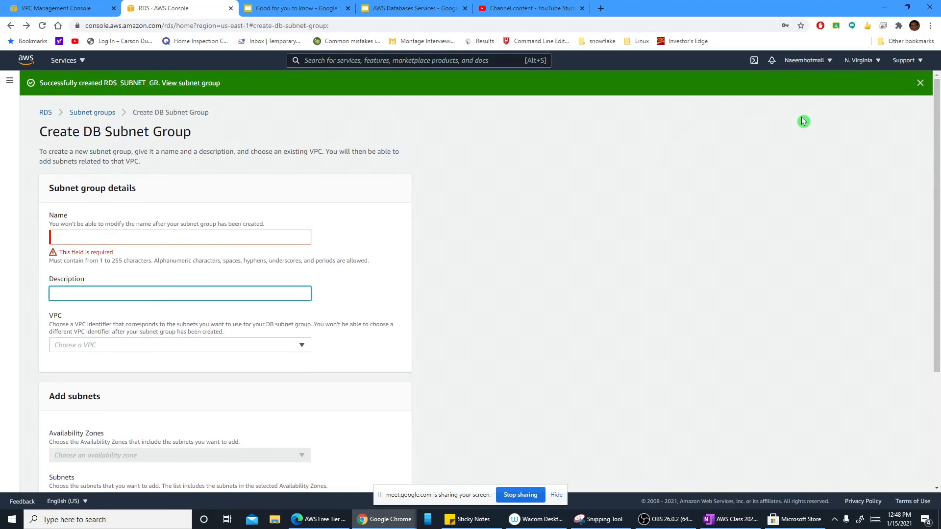
{"action": "left_click", "coordinate": [42, 29]}
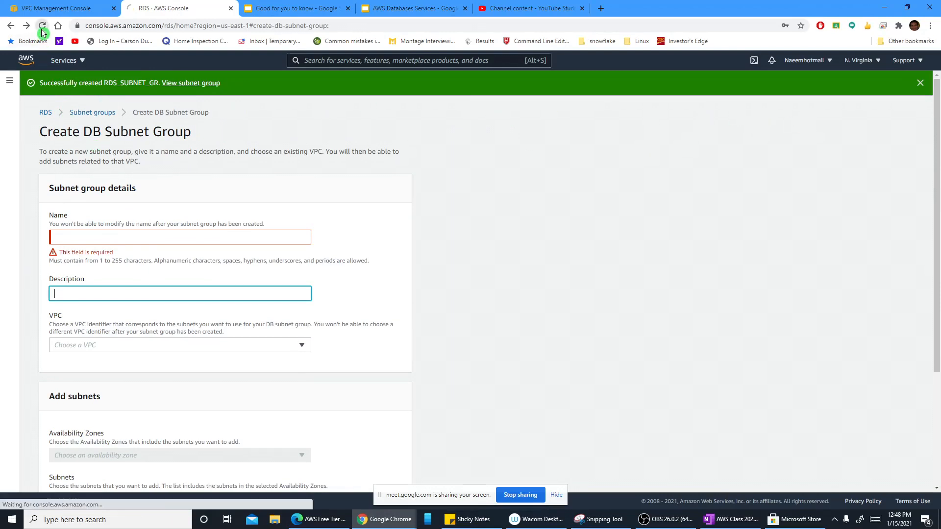
{"action": "left_click", "coordinate": [136, 234]}
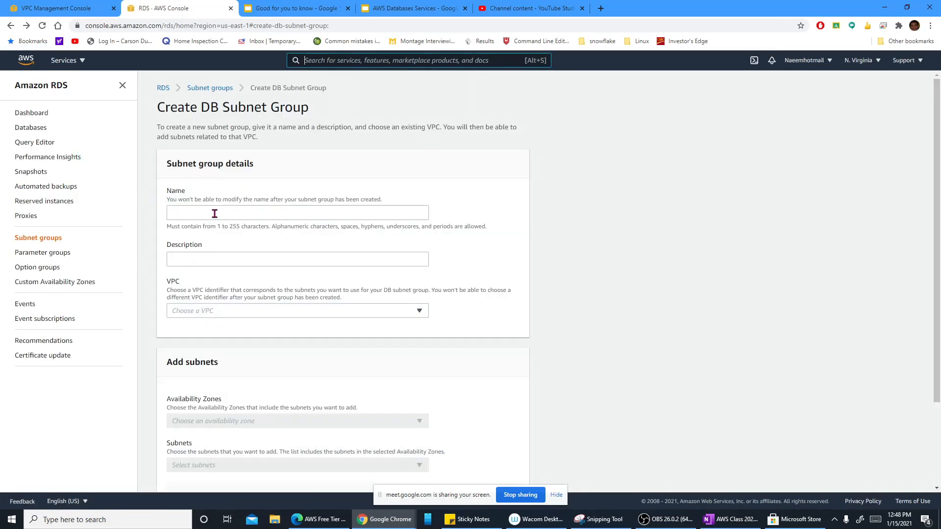
{"action": "left_click", "coordinate": [215, 213]}
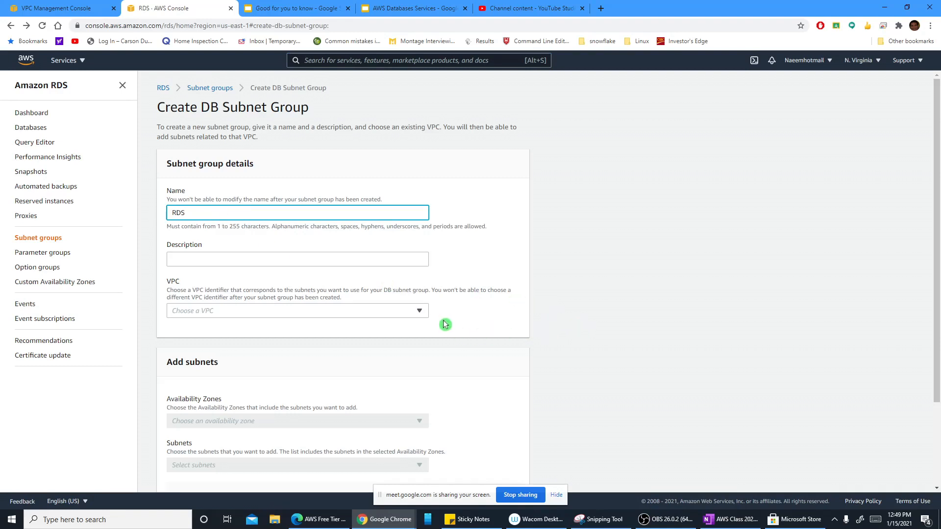
{"action": "scroll", "coordinate": [208, 285], "scroll_direction": "down", "scroll_amount": 2}
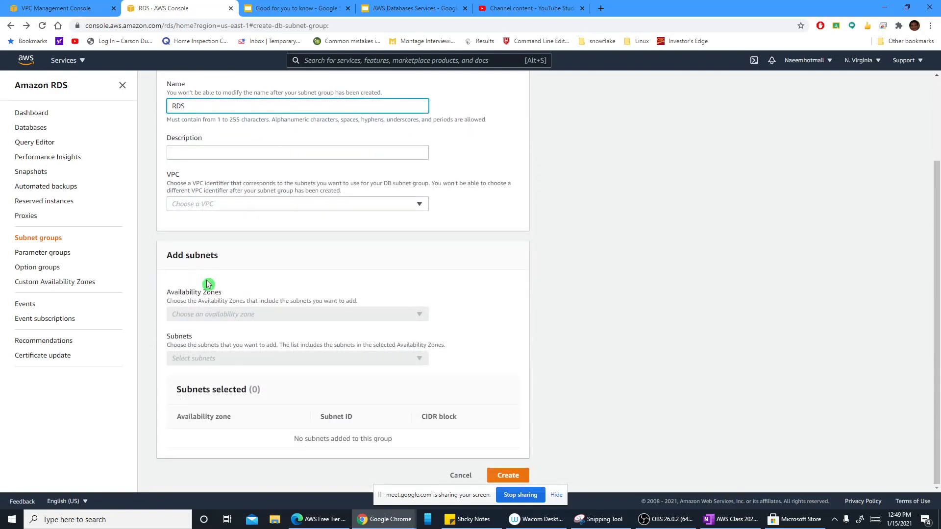
{"action": "scroll", "coordinate": [208, 284], "scroll_direction": "up", "scroll_amount": 1}
Step: Start creating a new RDS database with the MySQL engine and the Free tier template
{"action": "left_click", "coordinate": [22, 115]}
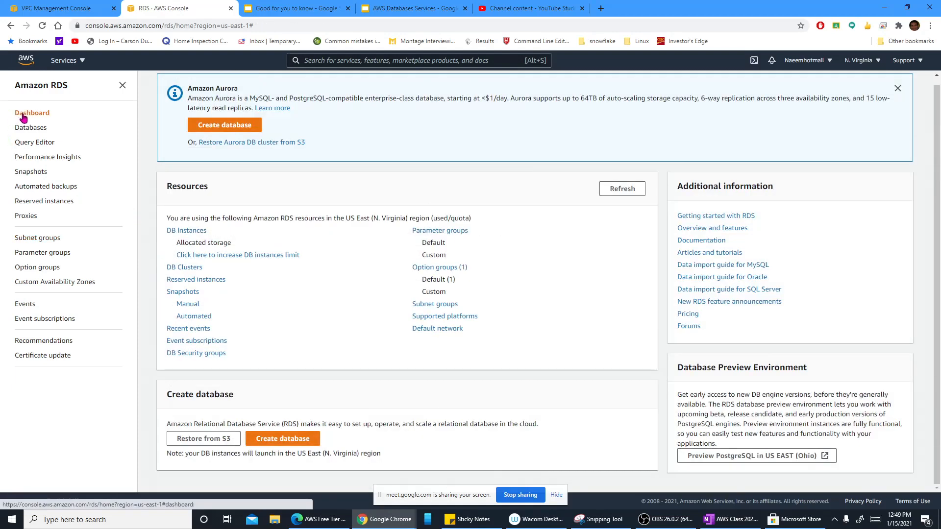
{"action": "left_click", "coordinate": [205, 185]}
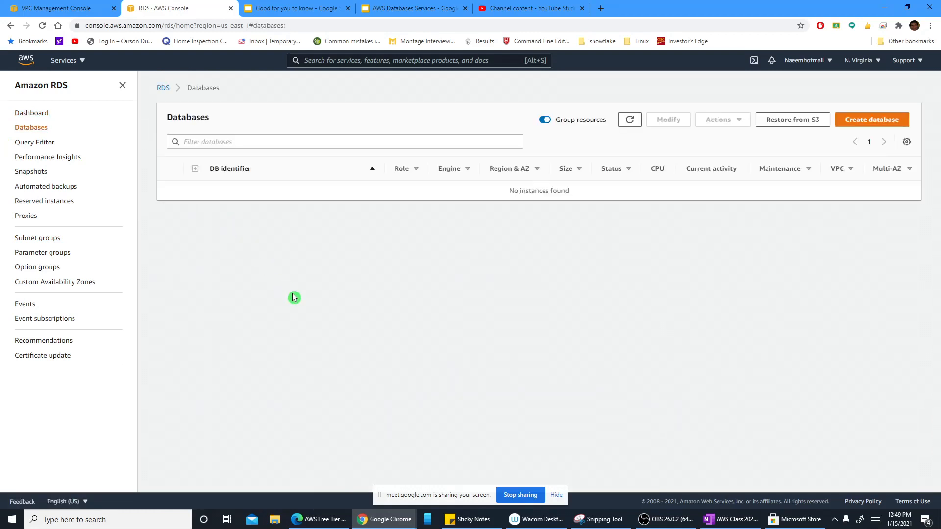
{"action": "left_click", "coordinate": [630, 121]}
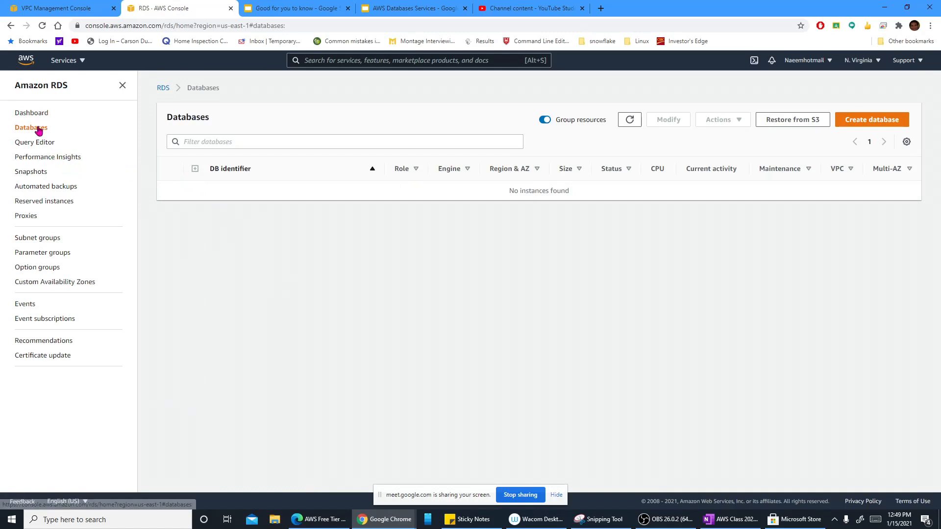
{"action": "left_click", "coordinate": [860, 123]}
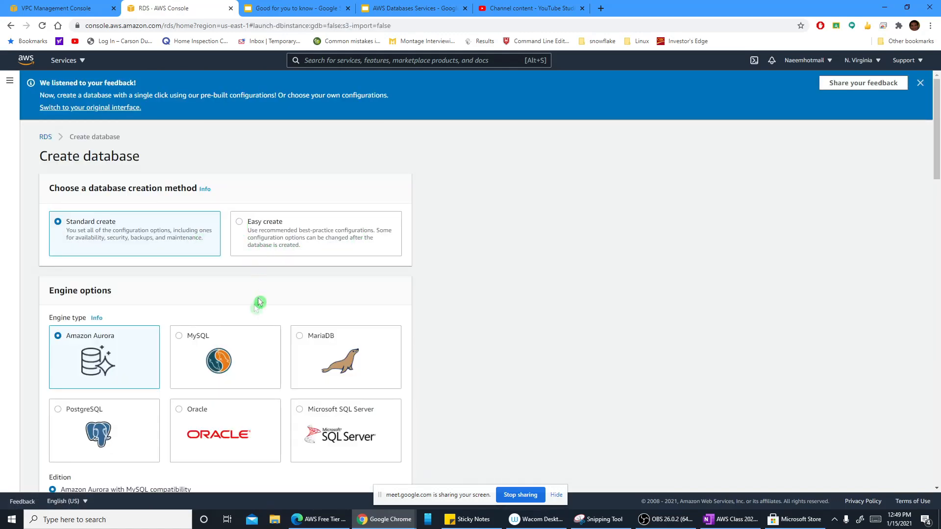
{"action": "left_click", "coordinate": [222, 344]}
{"action": "scroll", "coordinate": [221, 343], "scroll_direction": "down", "scroll_amount": 5}
{"action": "scroll", "coordinate": [199, 311], "scroll_direction": "down", "scroll_amount": 4}
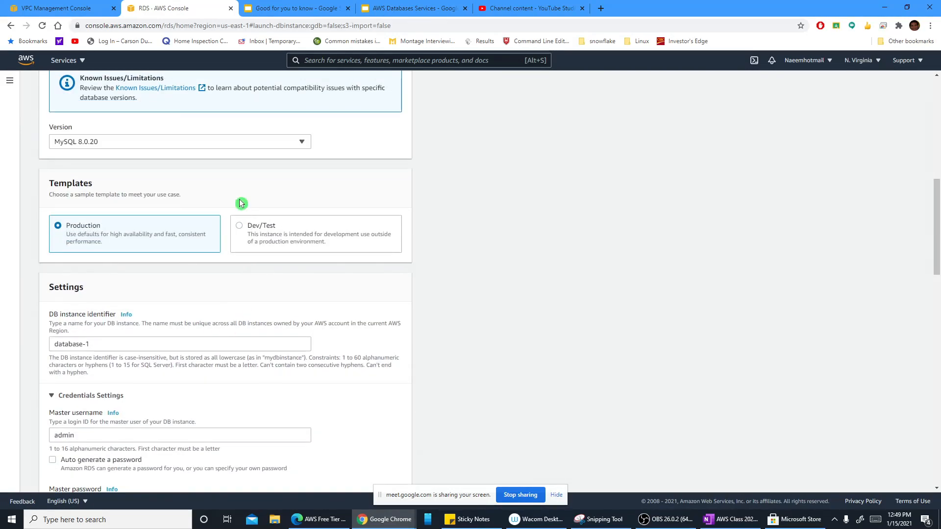
{"action": "left_click", "coordinate": [300, 226]}
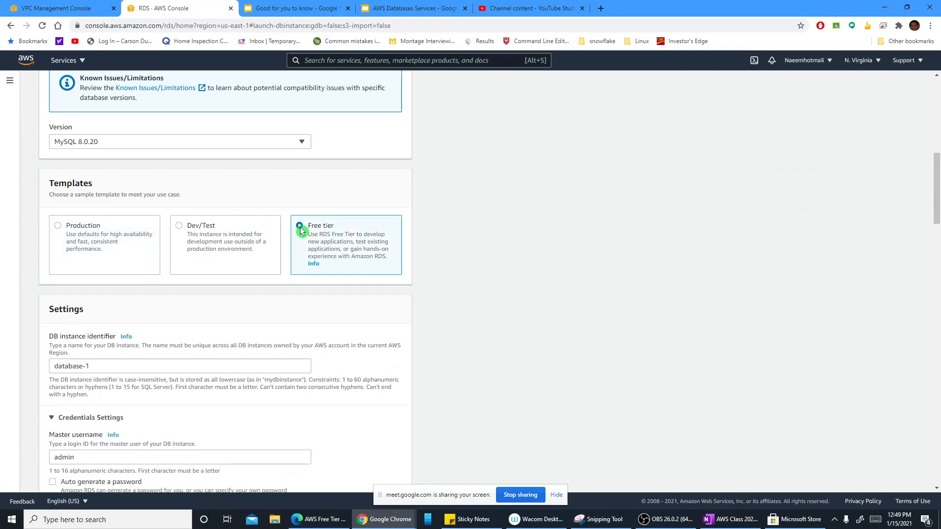
Step: Set the DB instance identifier to MyRDS
{"action": "scroll", "coordinate": [300, 255], "scroll_direction": "down", "scroll_amount": 5}
{"action": "left_click", "coordinate": [131, 121]}
{"action": "key", "text": "ctrl+a"}
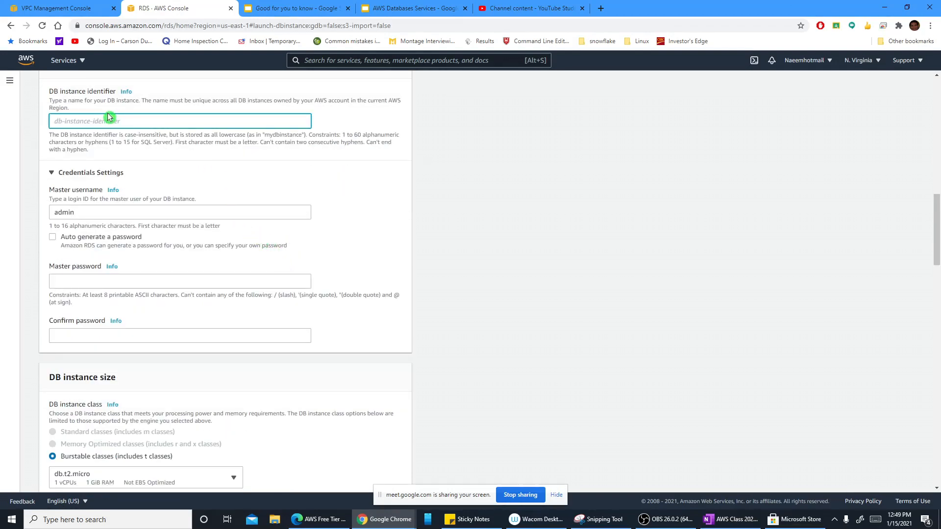
{"action": "type", "text": "MyRDS"}
Step: Enter a master password of at least eight characters for the database and confirm it
{"action": "left_click", "coordinate": [160, 277]}
{"action": "type", "text": "•••••"}
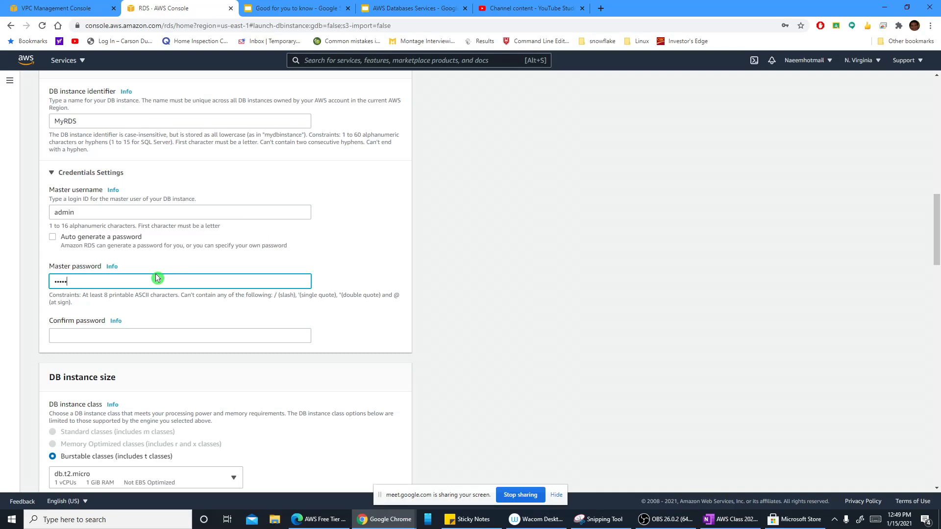
{"action": "key", "text": "BackSpace"}
{"action": "key", "text": "BackSpace"}
{"action": "key", "text": "BackSpace"}
{"action": "key", "text": "BackSpace"}
{"action": "key", "text": "BackSpace"}
{"action": "type", "text": "••••••••"}
{"action": "left_click", "coordinate": [183, 336]}
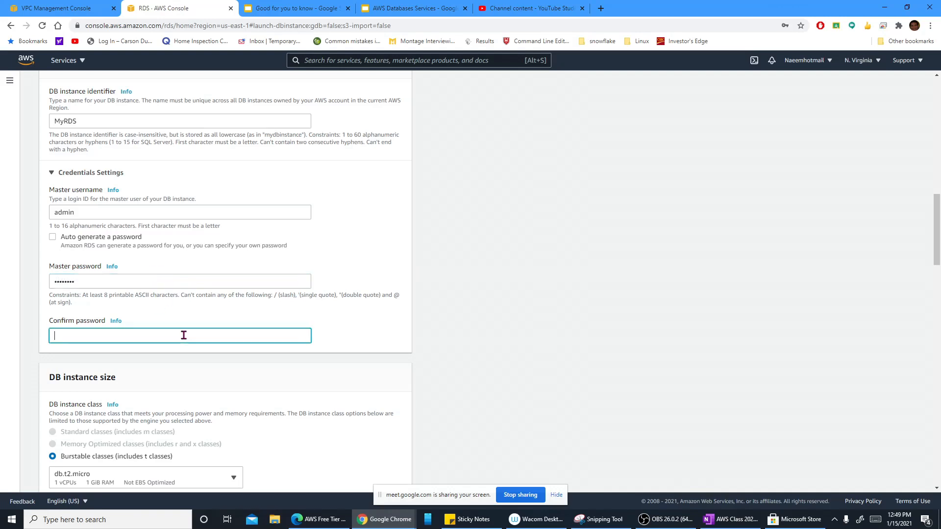
{"action": "type", "text": "••••••••"}
Step: Review the remaining settings, keep the Default VPC and the rds_subnet_gr subnet group, and create the database
{"action": "scroll", "coordinate": [248, 363], "scroll_direction": "down", "scroll_amount": 5}
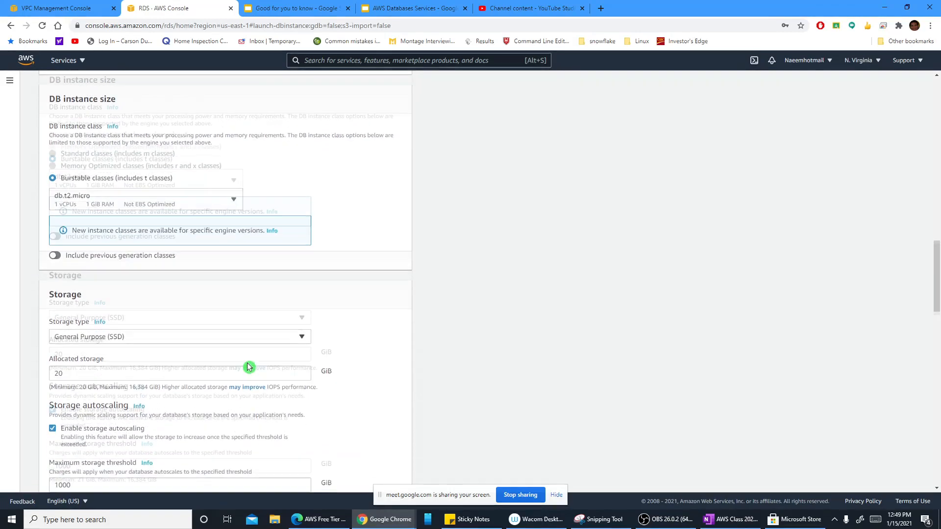
{"action": "scroll", "coordinate": [247, 364], "scroll_direction": "down", "scroll_amount": 7}
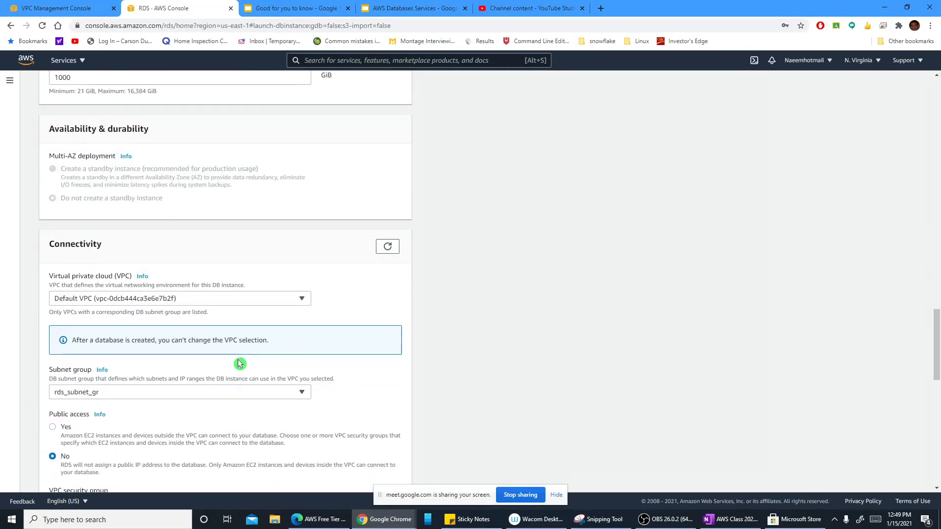
{"action": "scroll", "coordinate": [239, 363], "scroll_direction": "down", "scroll_amount": 3}
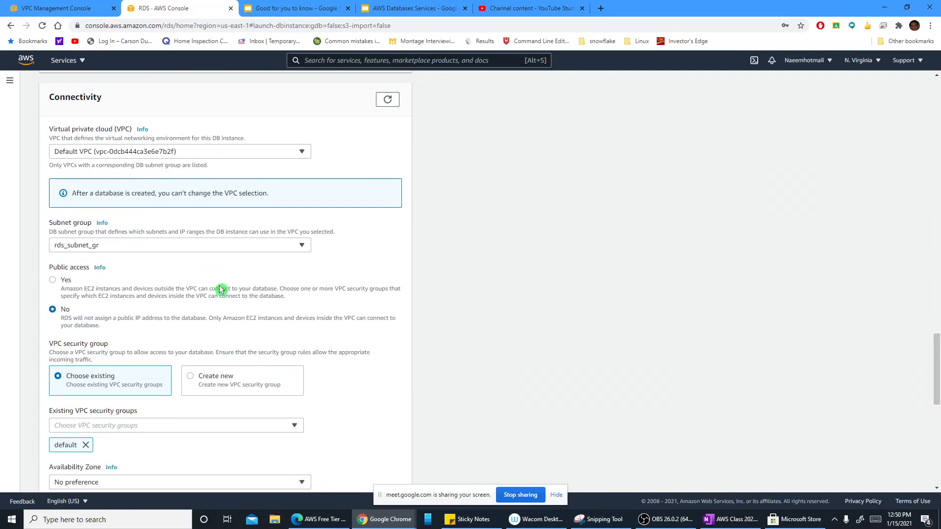
{"action": "scroll", "coordinate": [220, 290], "scroll_direction": "down", "scroll_amount": 2}
{"action": "scroll", "coordinate": [237, 314], "scroll_direction": "down", "scroll_amount": 3}
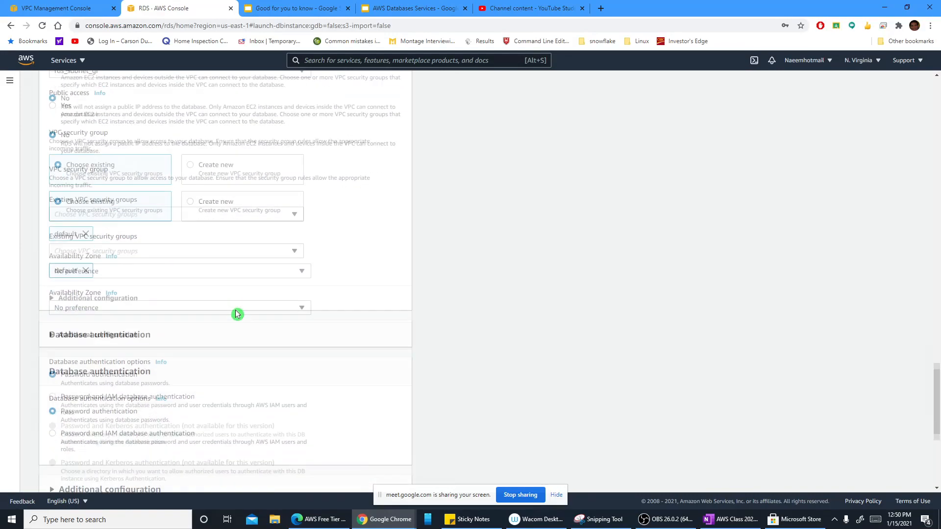
{"action": "scroll", "coordinate": [237, 314], "scroll_direction": "down", "scroll_amount": 5}
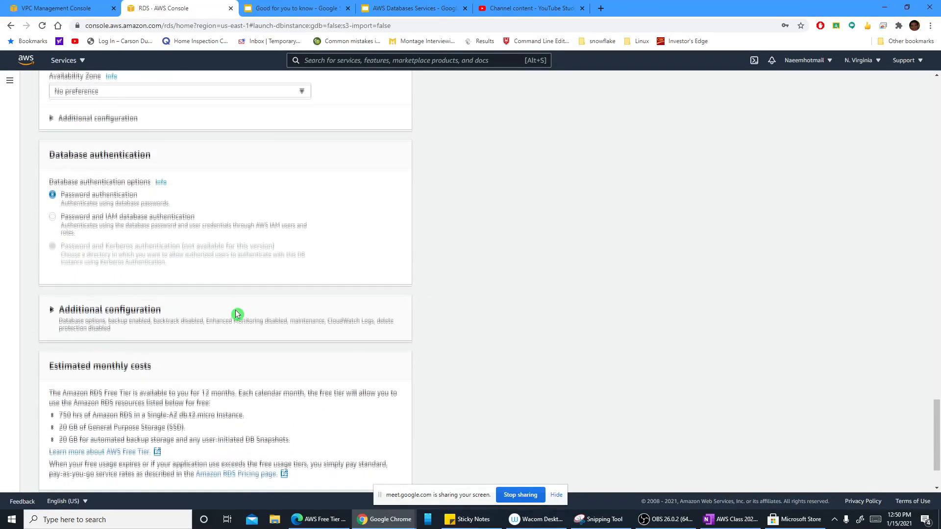
{"action": "scroll", "coordinate": [236, 315], "scroll_direction": "up", "scroll_amount": 4}
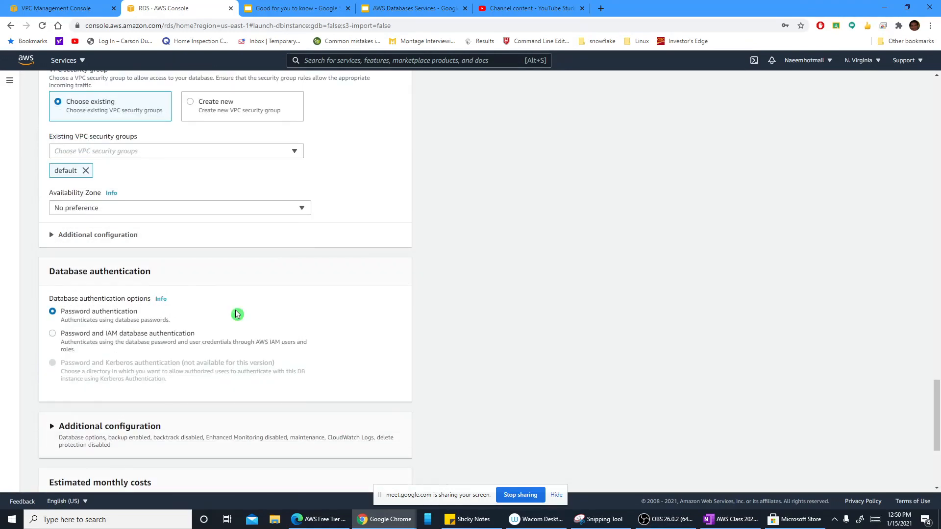
{"action": "scroll", "coordinate": [237, 314], "scroll_direction": "down", "scroll_amount": 4}
{"action": "left_click", "coordinate": [366, 478]}
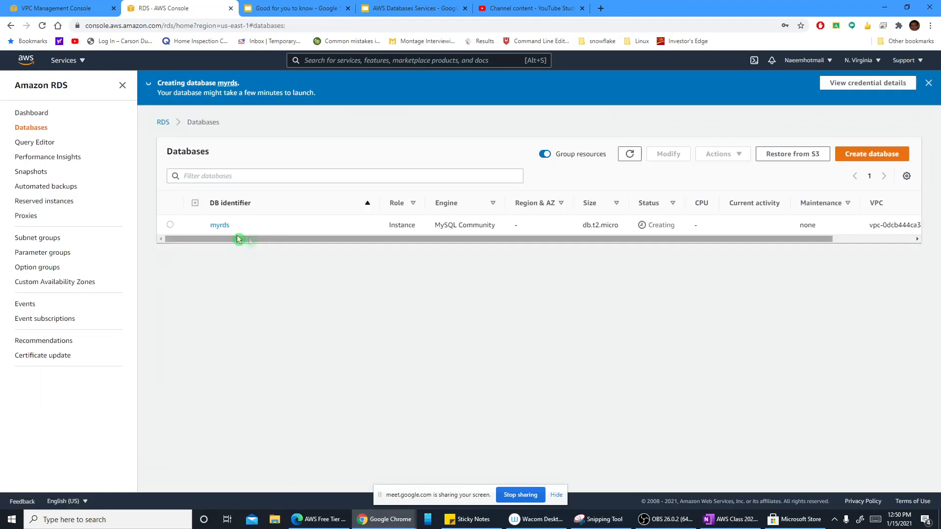
Step: Open the myrds database's details and examine its connectivity, security and replication information
{"action": "left_click_drag", "start_coordinate": [243, 245], "coordinate": [193, 245]}
{"action": "mouse_move", "coordinate": [251, 240]}
{"action": "left_mouse_down"}
{"action": "mouse_move", "coordinate": [419, 245]}
{"action": "mouse_move", "coordinate": [243, 243]}
{"action": "left_mouse_up"}
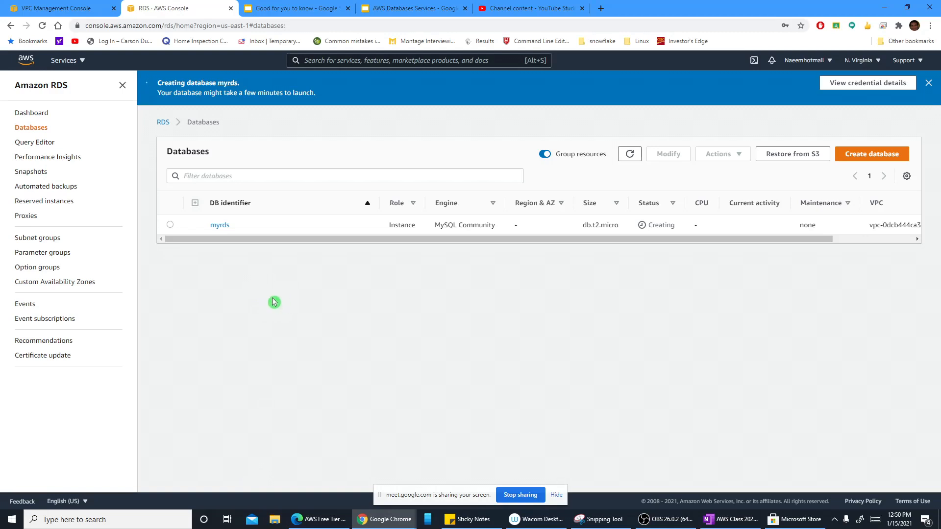
{"action": "left_click", "coordinate": [220, 226]}
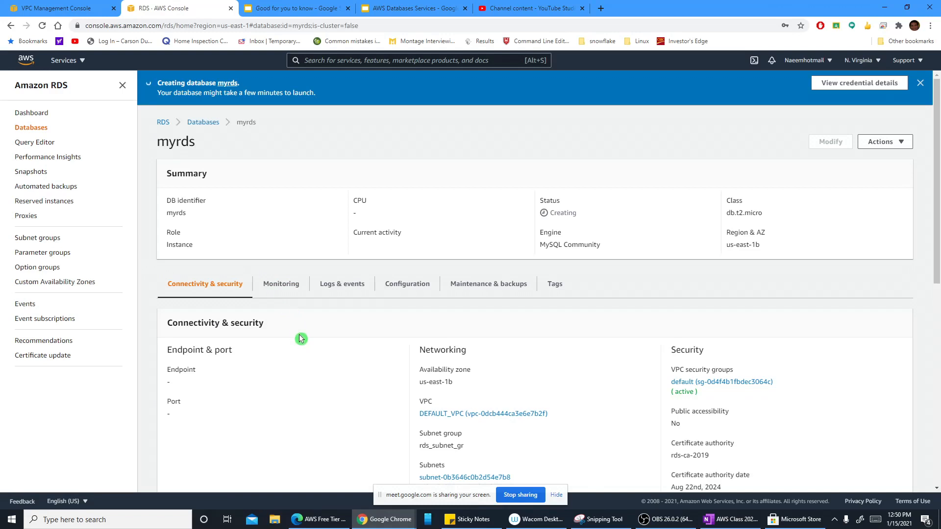
{"action": "scroll", "coordinate": [301, 338], "scroll_direction": "down", "scroll_amount": 1}
{"action": "scroll", "coordinate": [300, 338], "scroll_direction": "down", "scroll_amount": 1}
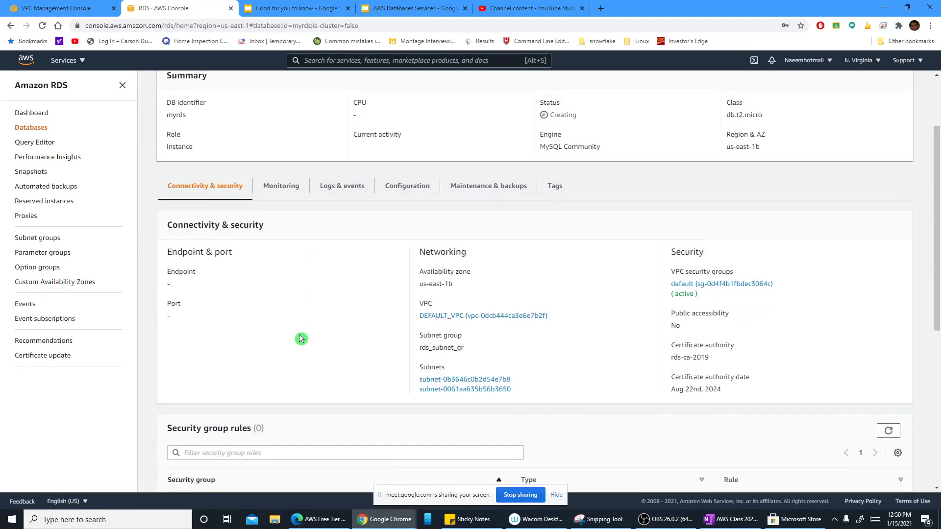
{"action": "scroll", "coordinate": [300, 339], "scroll_direction": "down", "scroll_amount": 6}
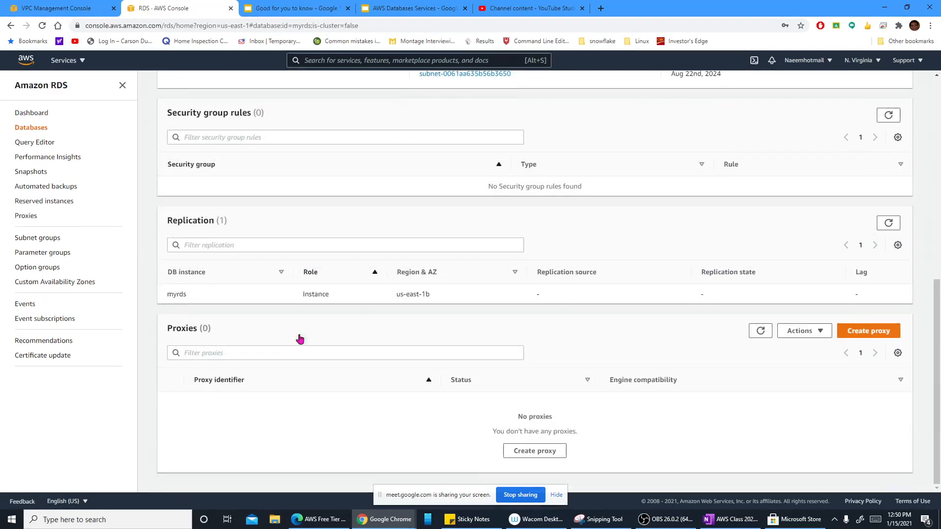
{"action": "scroll", "coordinate": [300, 338], "scroll_direction": "up", "scroll_amount": 8}
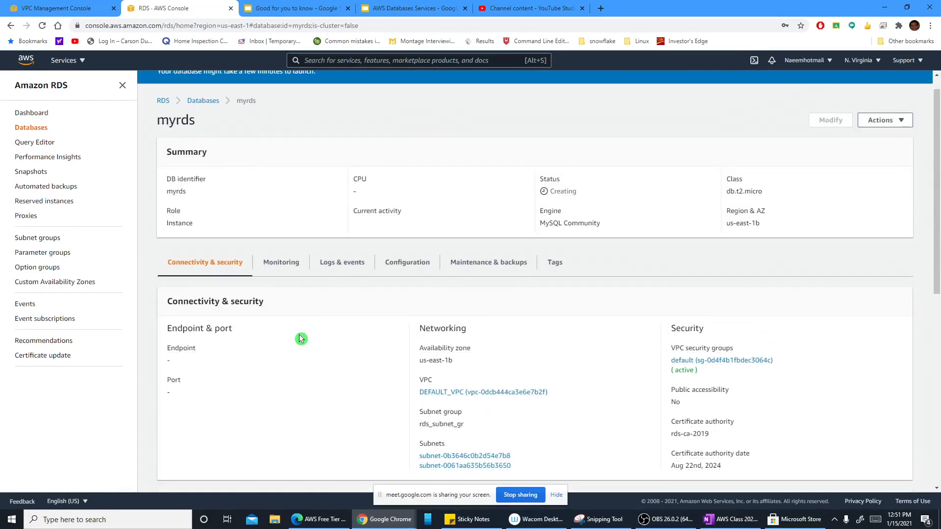
{"action": "scroll", "coordinate": [301, 338], "scroll_direction": "up", "scroll_amount": 1}
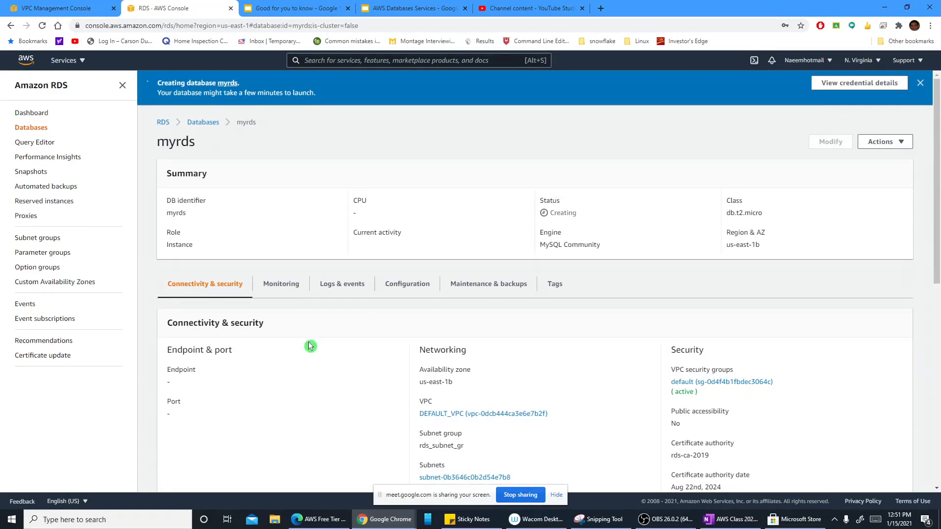
{"action": "scroll", "coordinate": [309, 346], "scroll_direction": "down", "scroll_amount": 6}
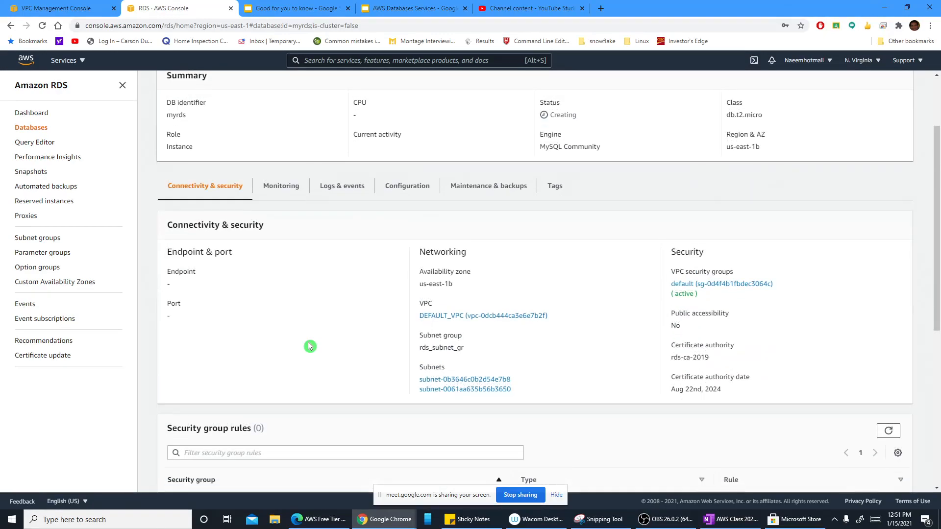
{"action": "scroll", "coordinate": [311, 344], "scroll_direction": "down", "scroll_amount": 2}
{"action": "scroll", "coordinate": [311, 344], "scroll_direction": "up", "scroll_amount": 4}
Step: Check the subnet list in the VPC console and return to the myrds details in the RDS console
{"action": "left_click", "coordinate": [37, 11]}
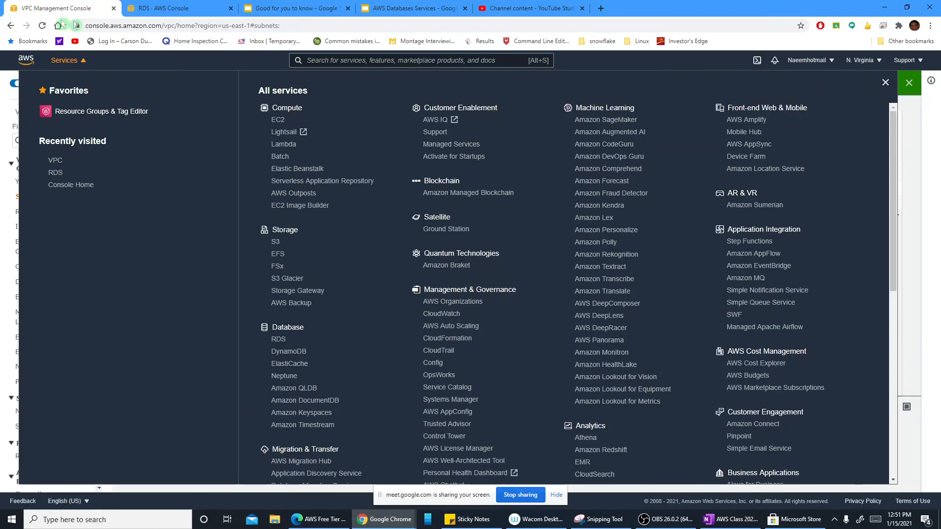
{"action": "left_click", "coordinate": [9, 195]}
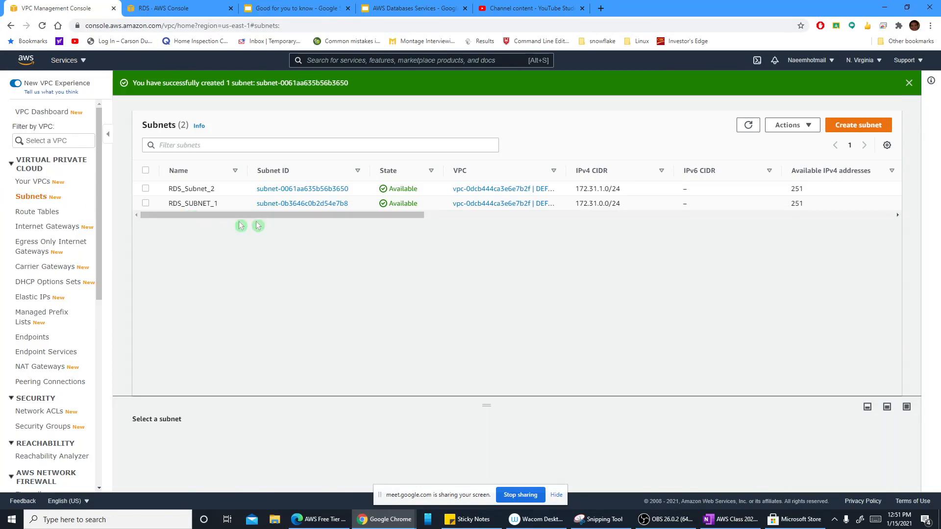
{"action": "left_click", "coordinate": [158, 9]}
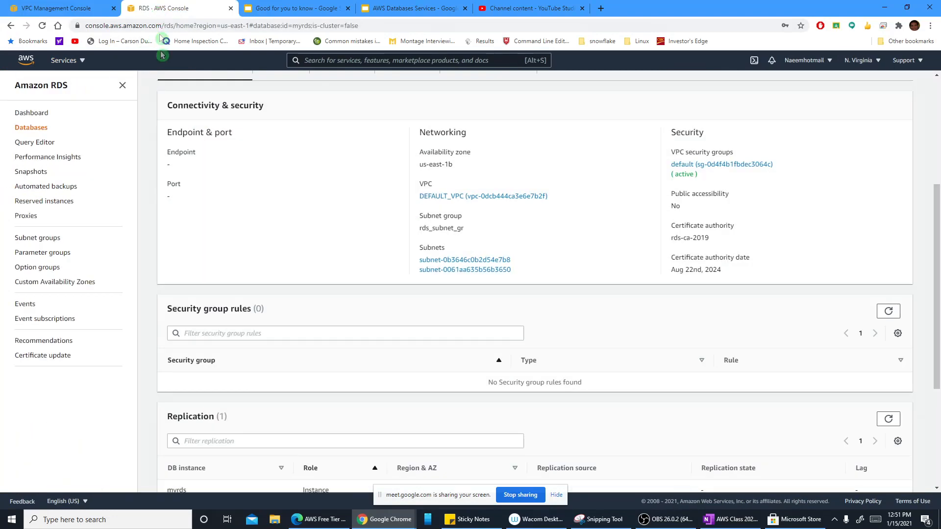
{"action": "left_click", "coordinate": [274, 9]}
{"action": "left_click", "coordinate": [377, 9]}
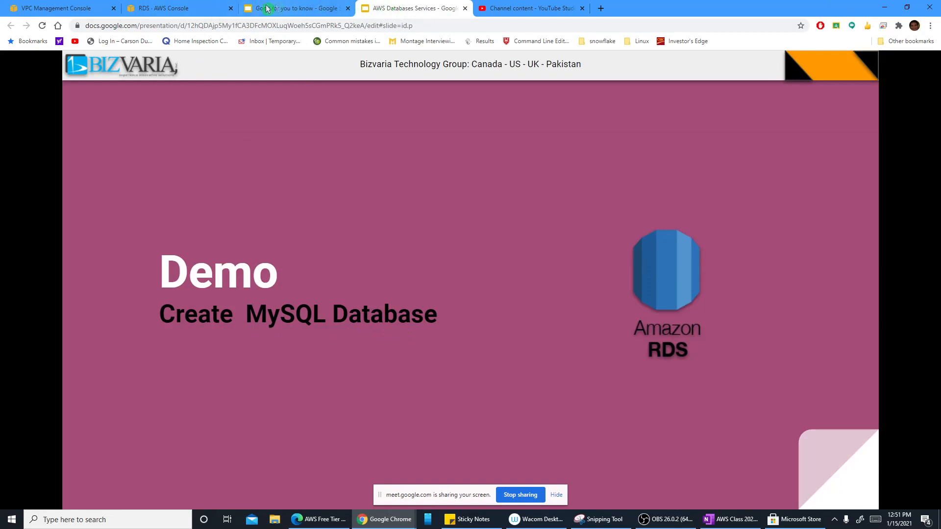
{"action": "left_click", "coordinate": [177, 8]}
{"action": "scroll", "coordinate": [226, 137], "scroll_direction": "up", "scroll_amount": 4}
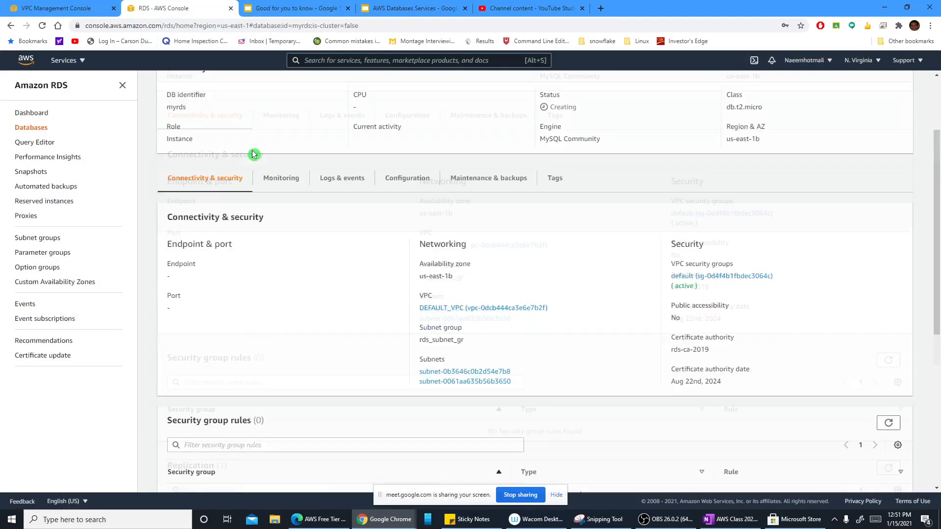